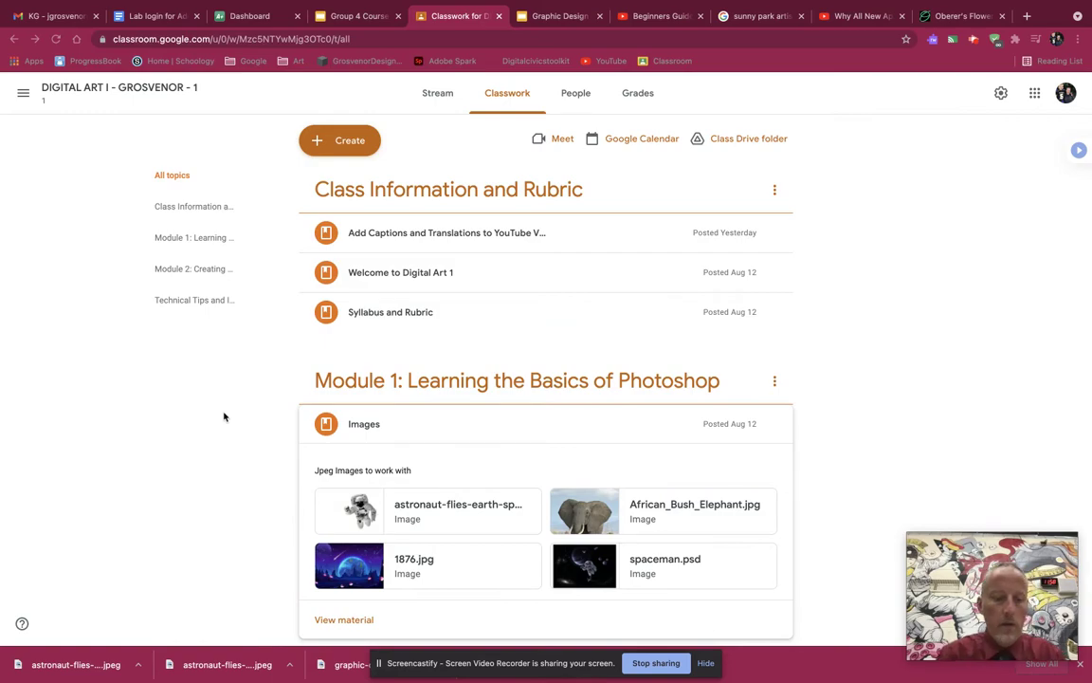
Switch from the Chrome Classroom page to Adobe Photoshop 2020's Home screen with Cmd+Tab.
key("super+Tab")
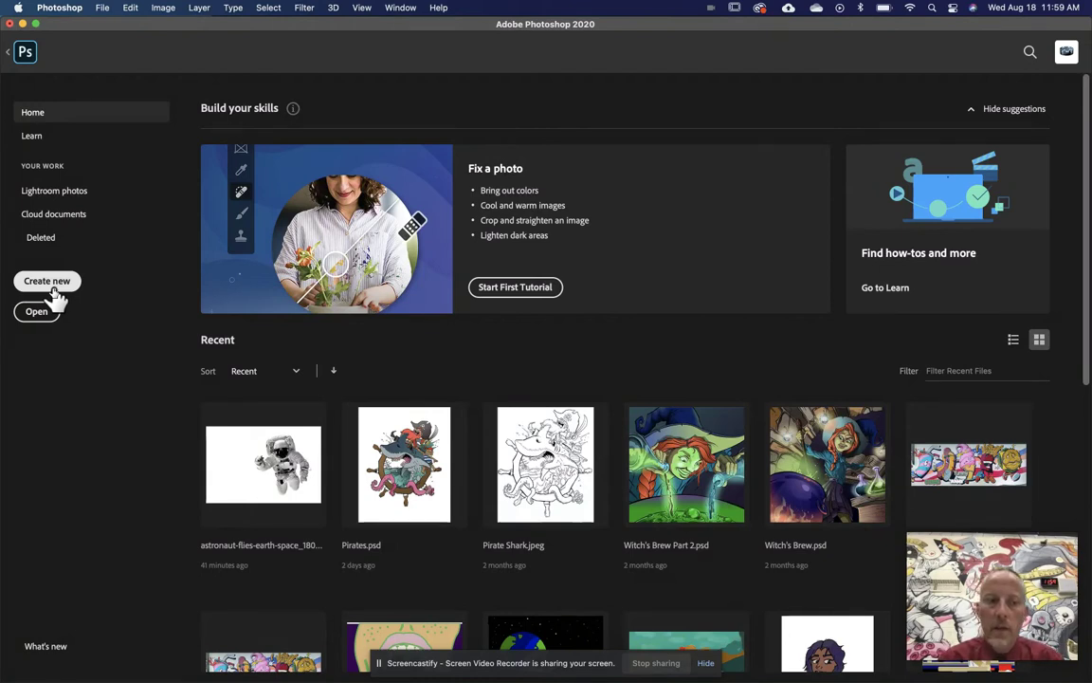
Start a new document and rename its preset to 'Practice'.
left_click(53, 289)
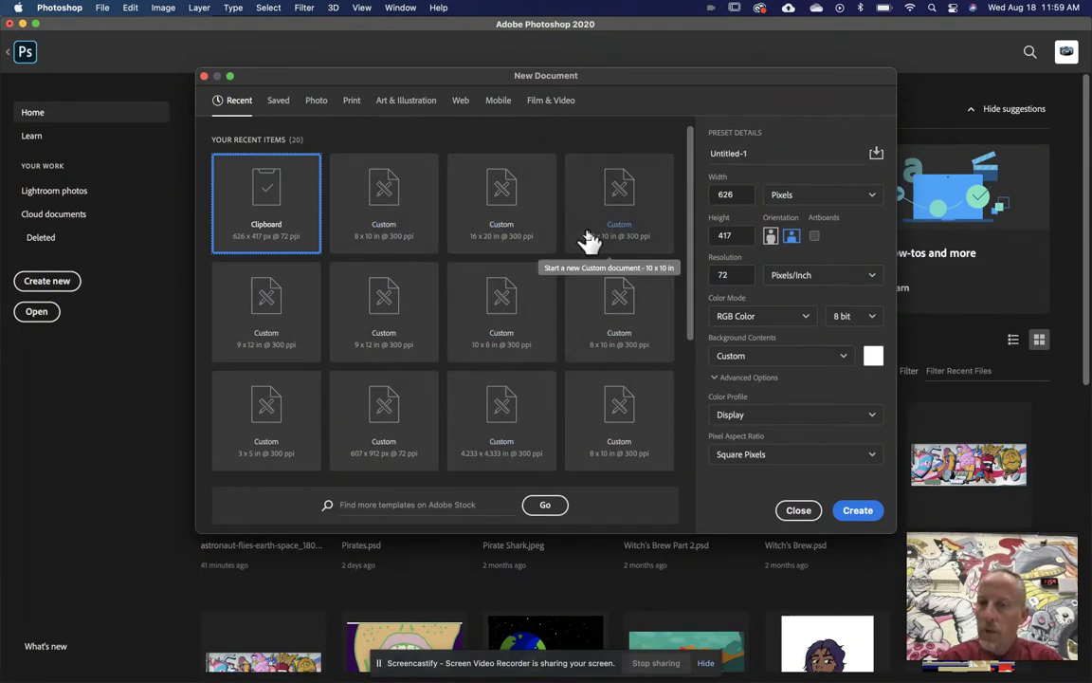
left_click(775, 152)
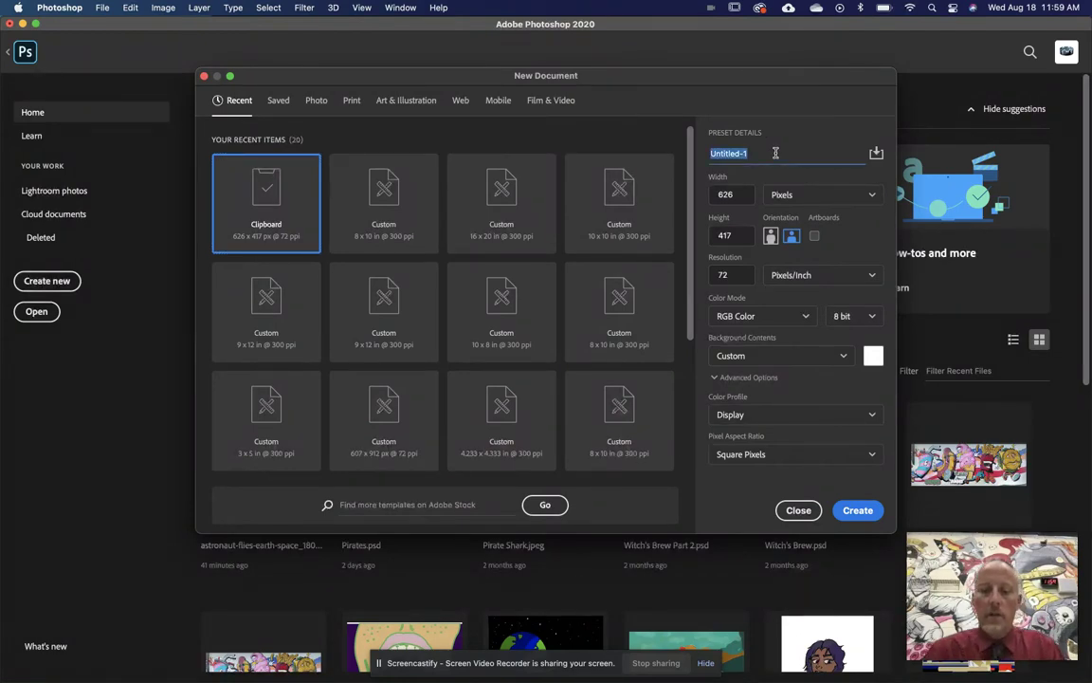
type("Pr")
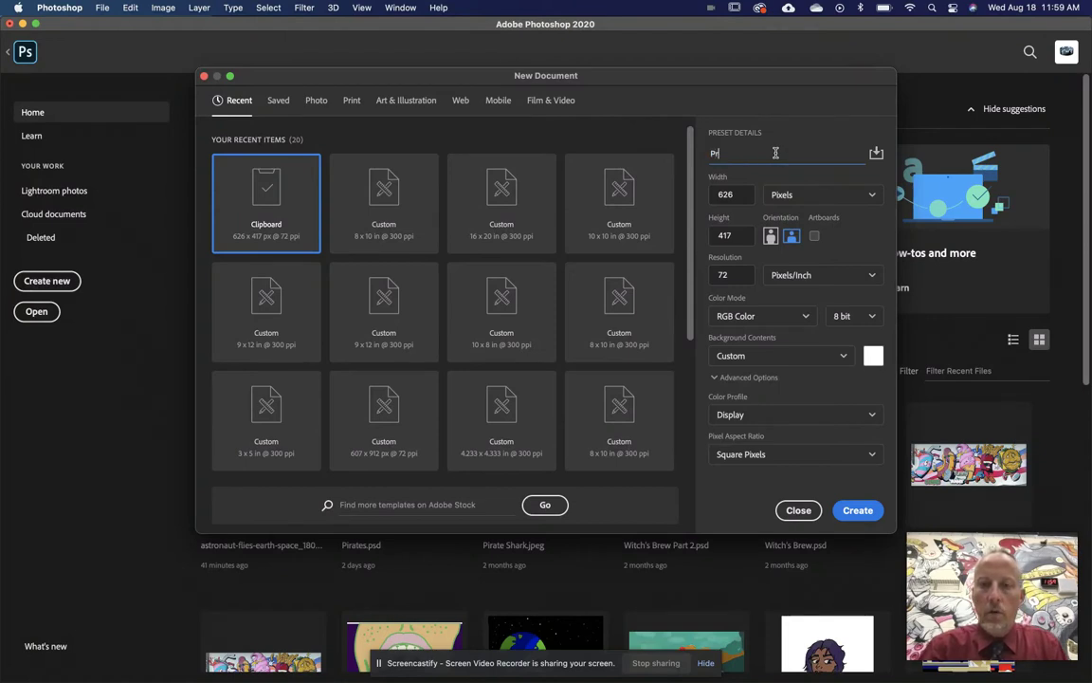
type("actice")
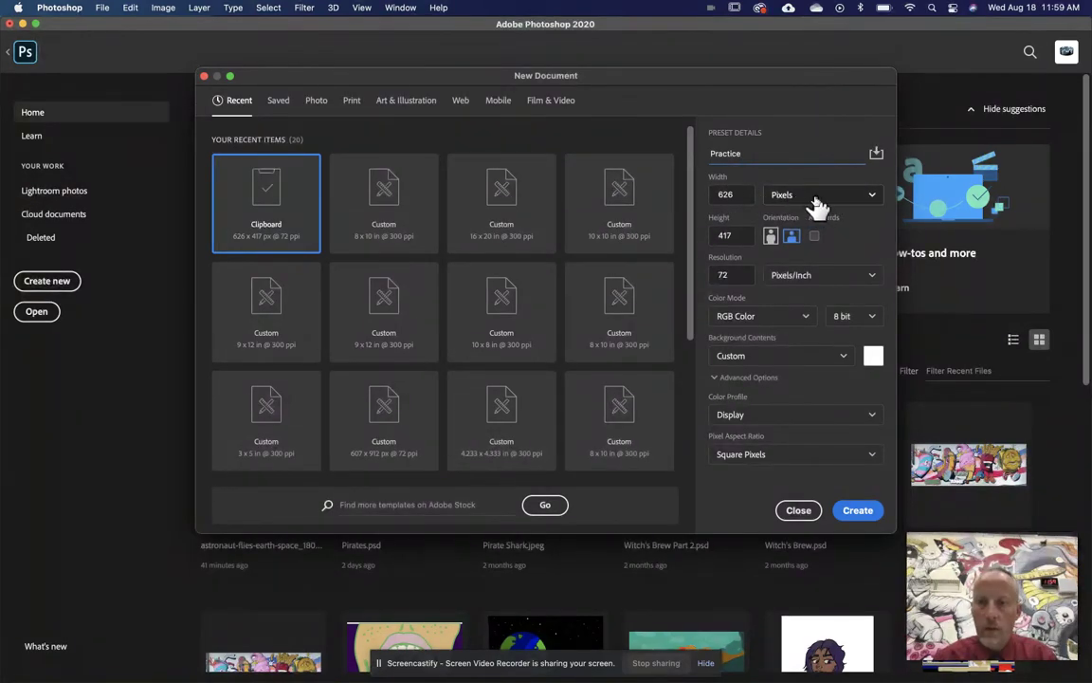
Set the document size to 8 × 10 inches in portrait orientation.
left_click(811, 200)
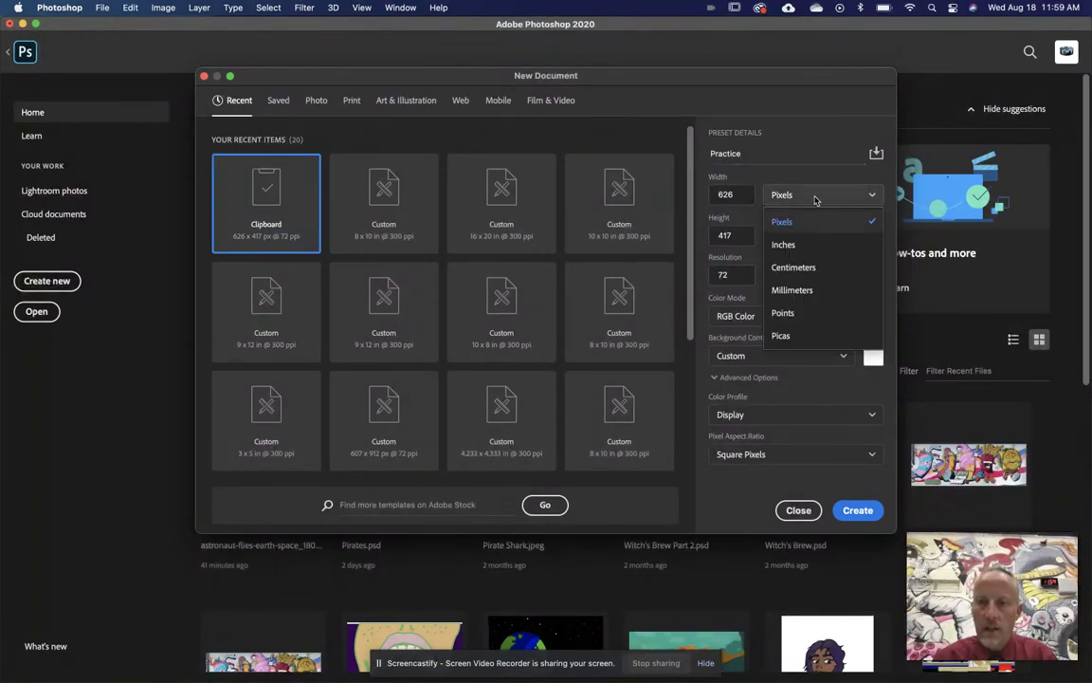
left_click(808, 247)
left_click(747, 198)
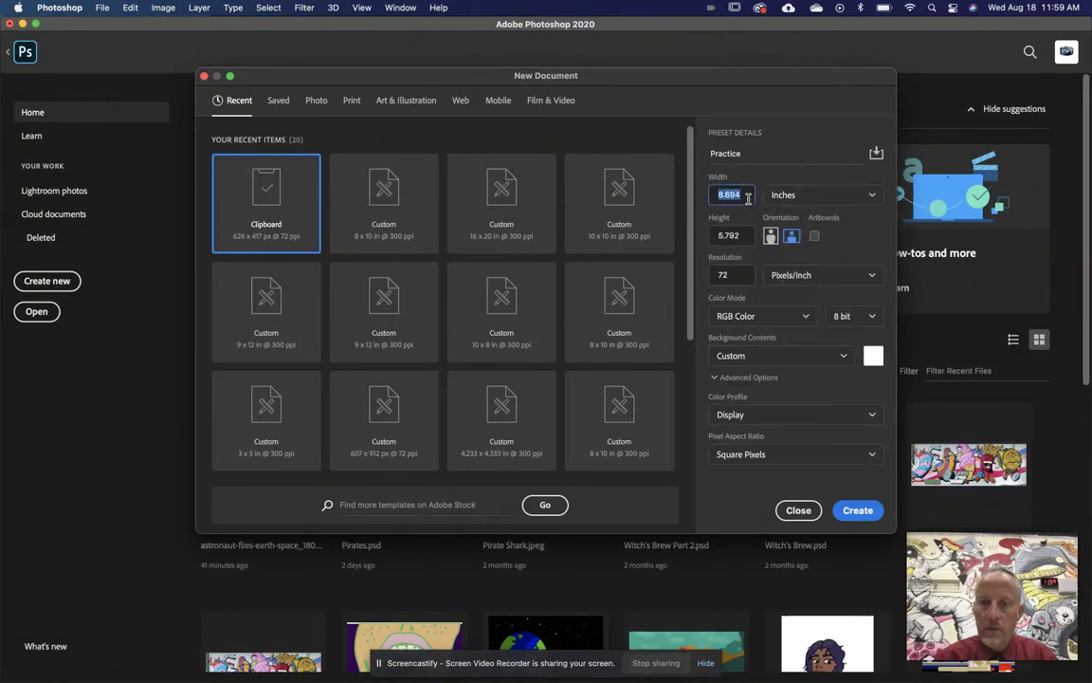
type("8")
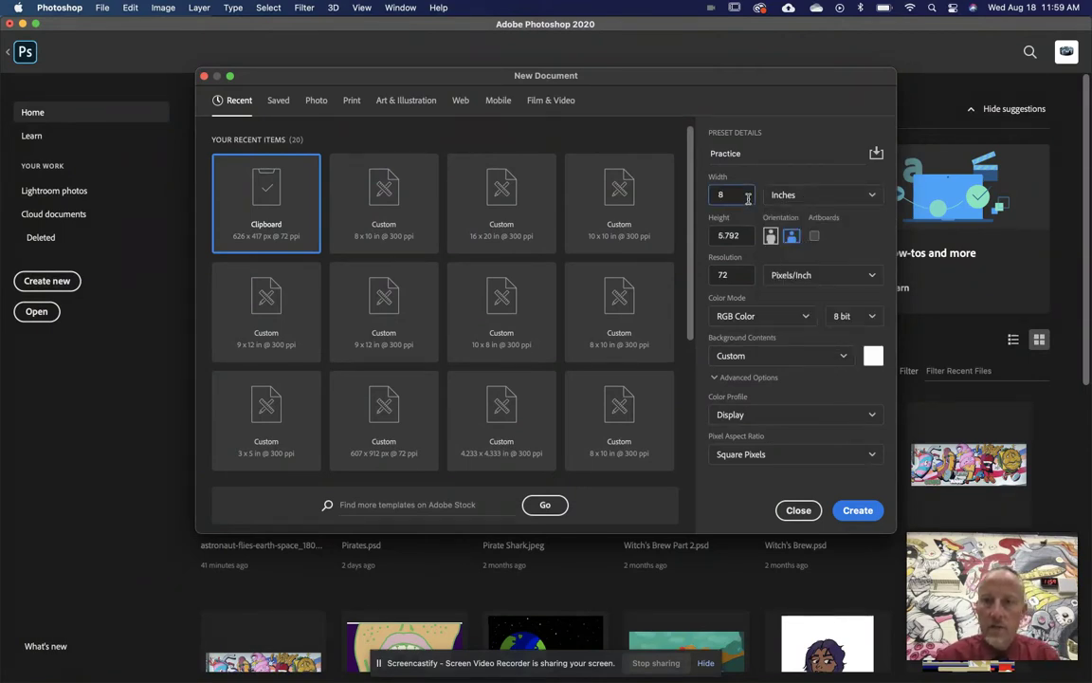
left_click(744, 235)
type("10")
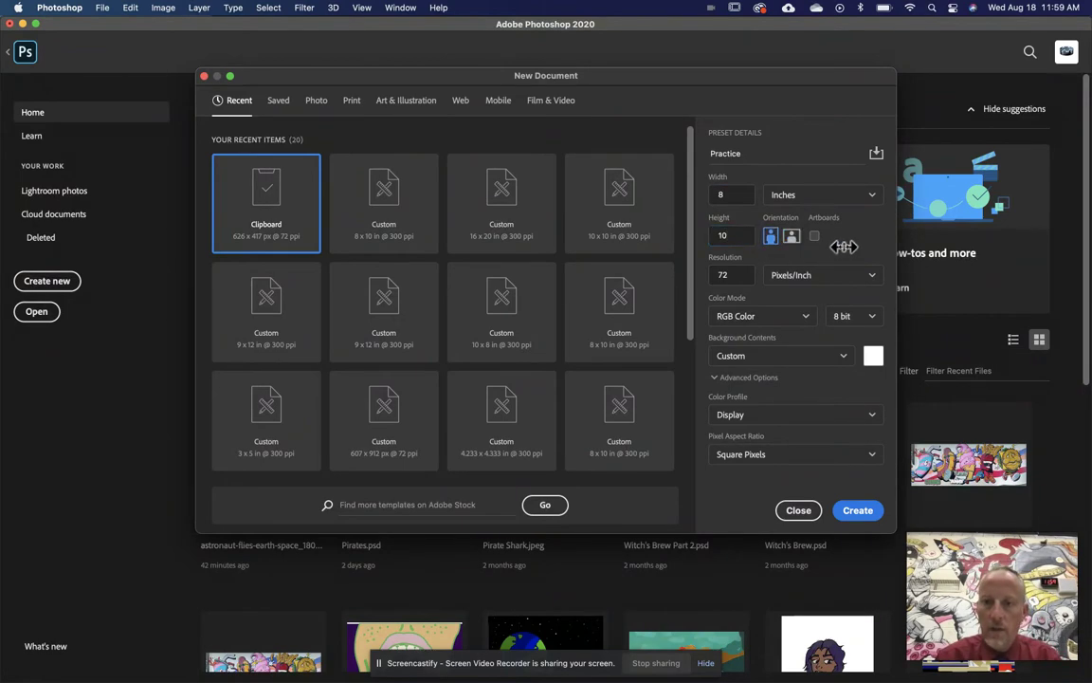
left_click(770, 236)
left_click(792, 236)
left_click(770, 236)
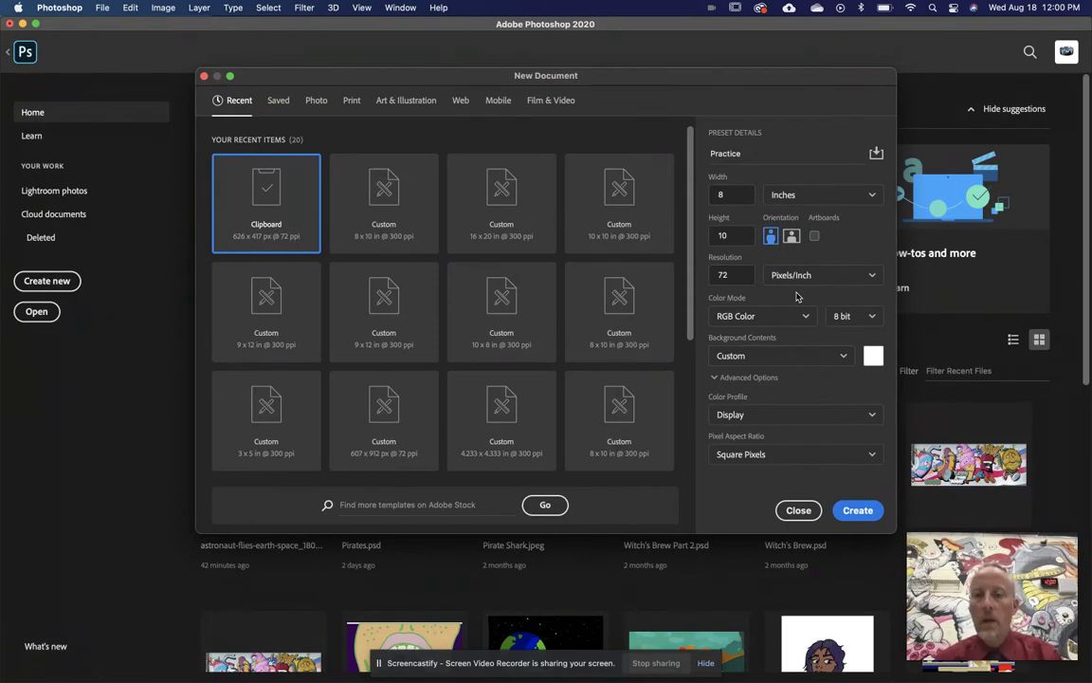
Set the resolution to 300 pixels/inch and keep RGB Color as the colour mode.
double_click(742, 275)
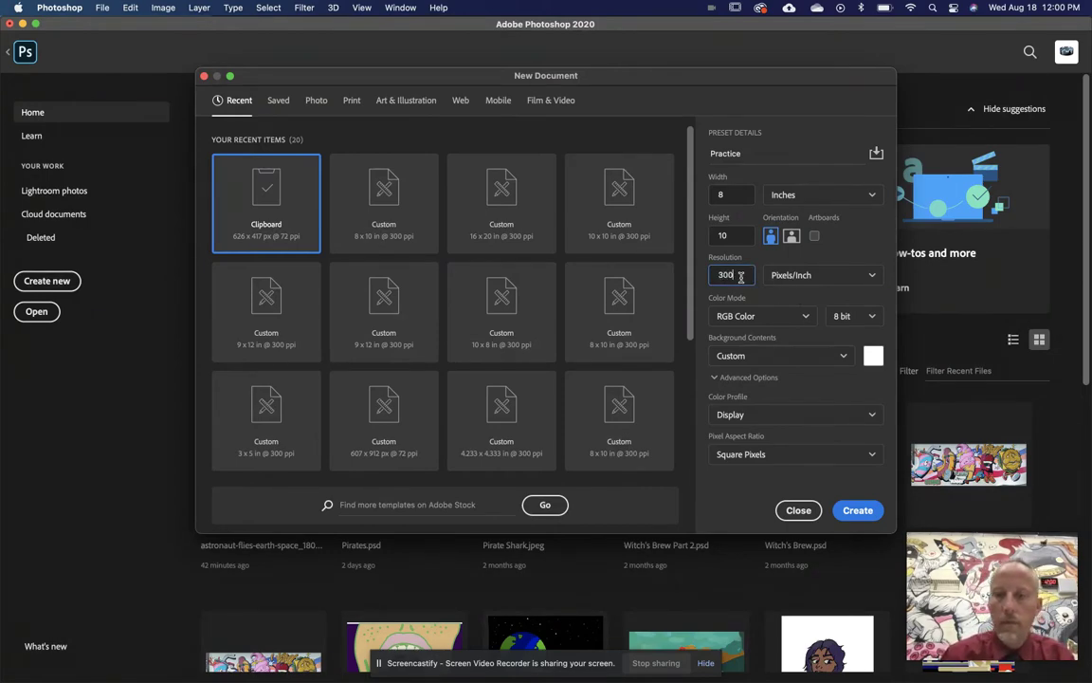
left_click(798, 294)
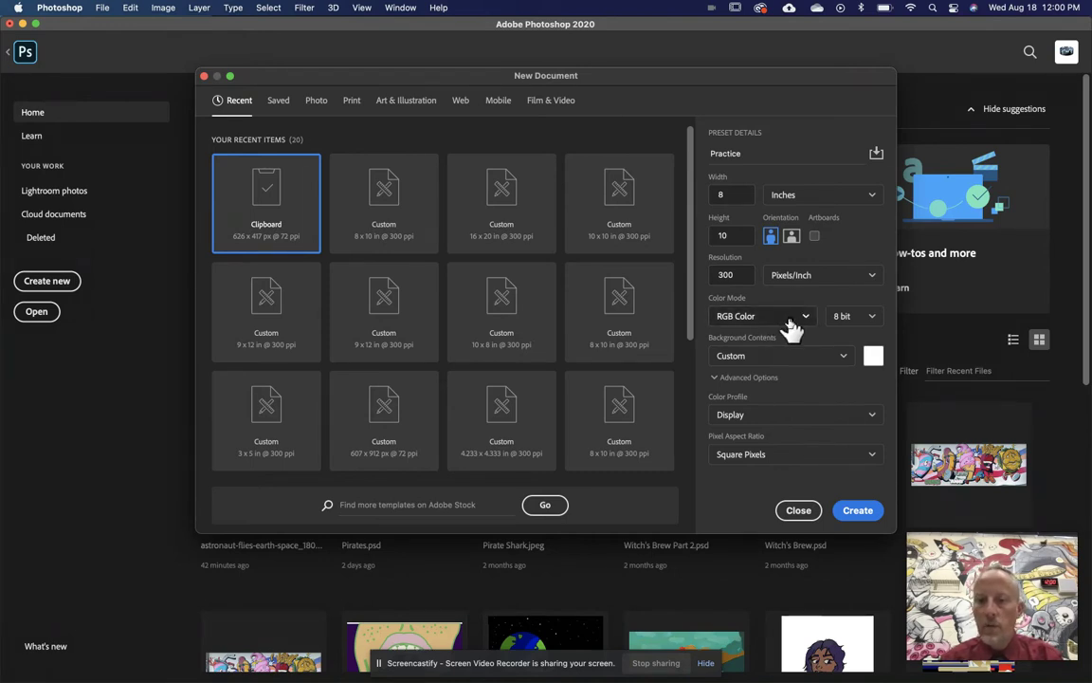
left_click(789, 320)
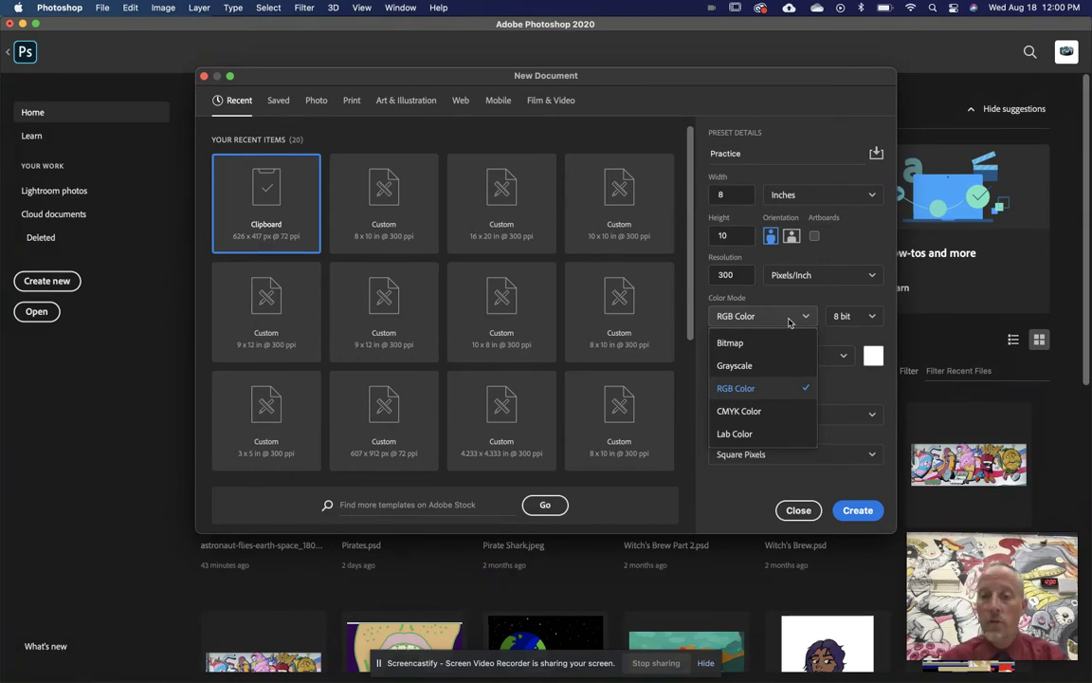
left_click(790, 325)
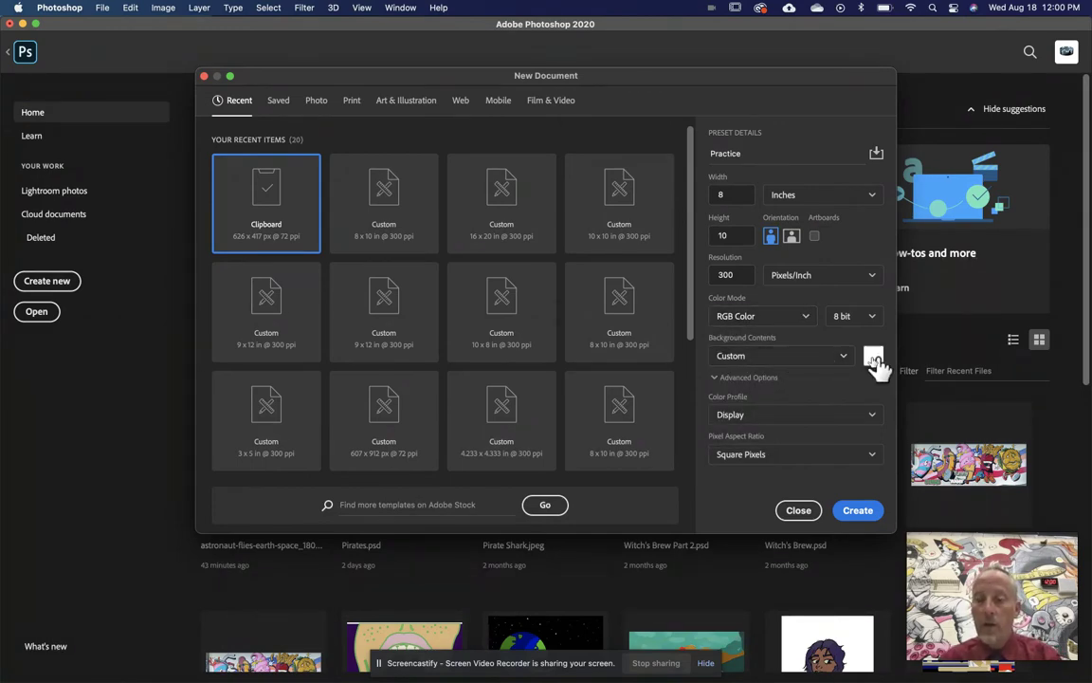
Try a custom pink background colour, then set Background Contents to White.
left_click(813, 356)
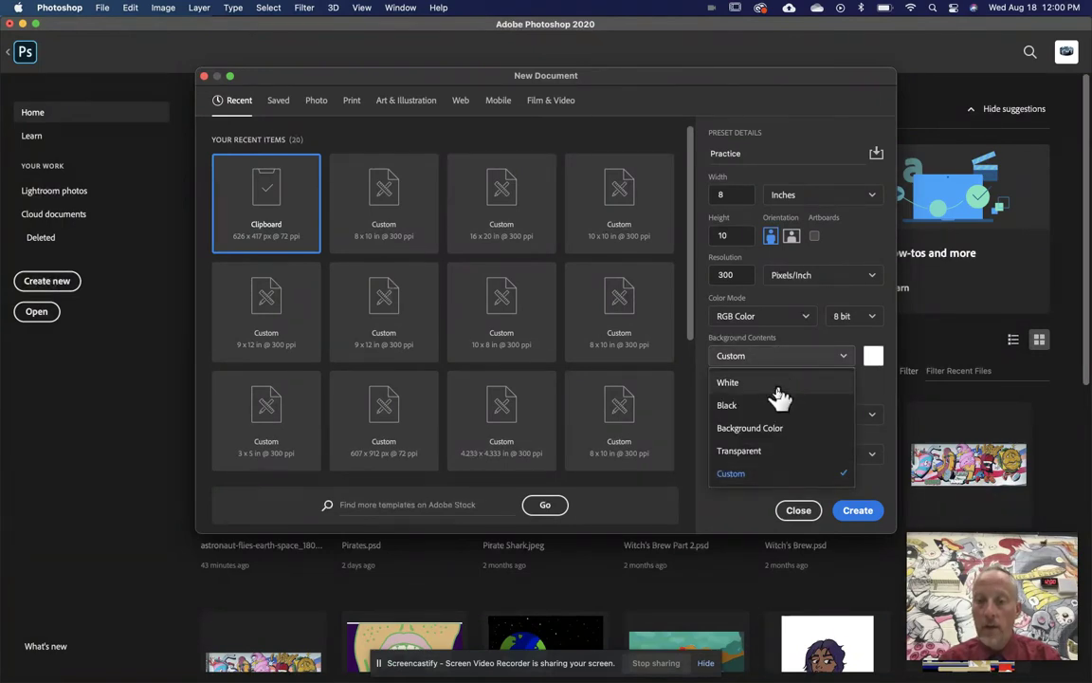
left_click(777, 428)
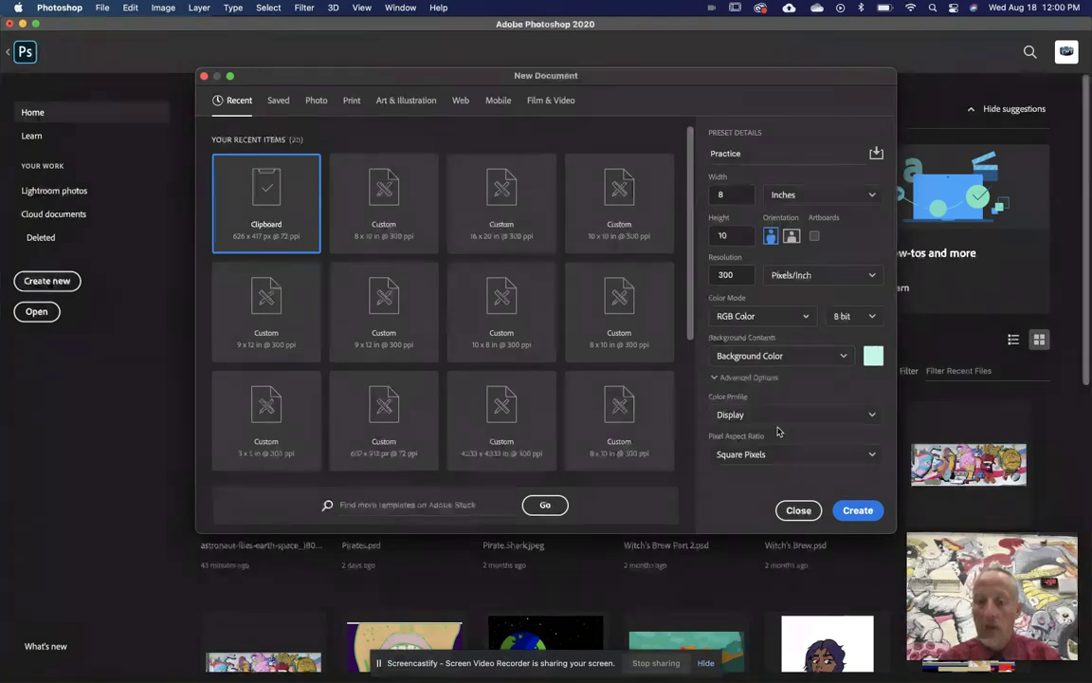
left_click(873, 355)
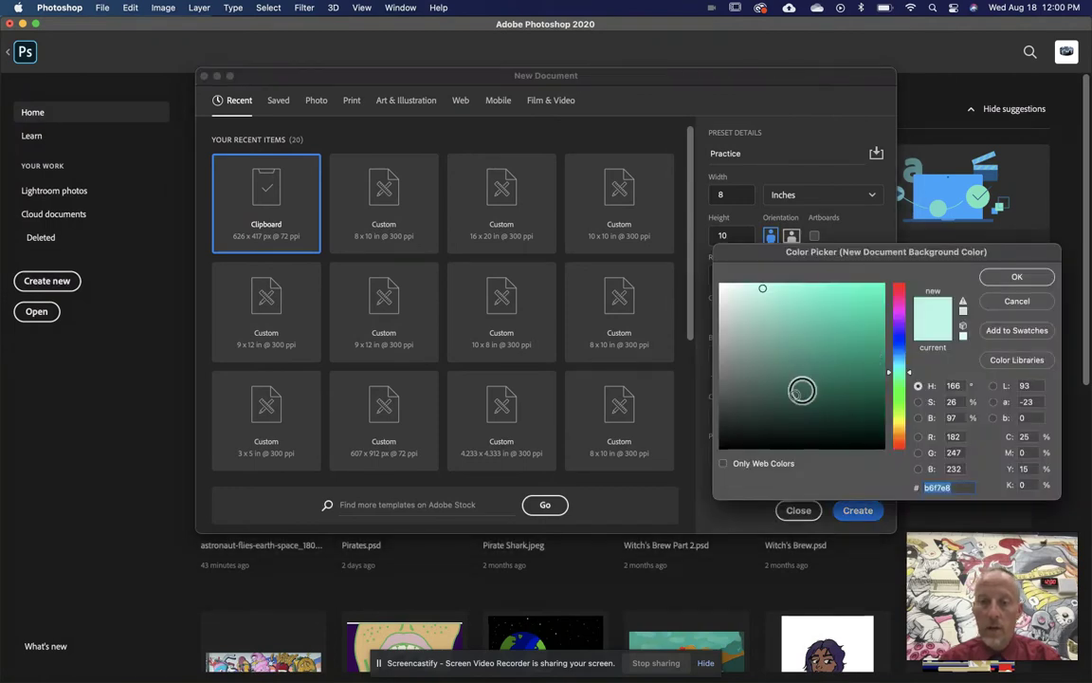
left_click_drag(898, 318, 898, 292)
left_click(856, 302)
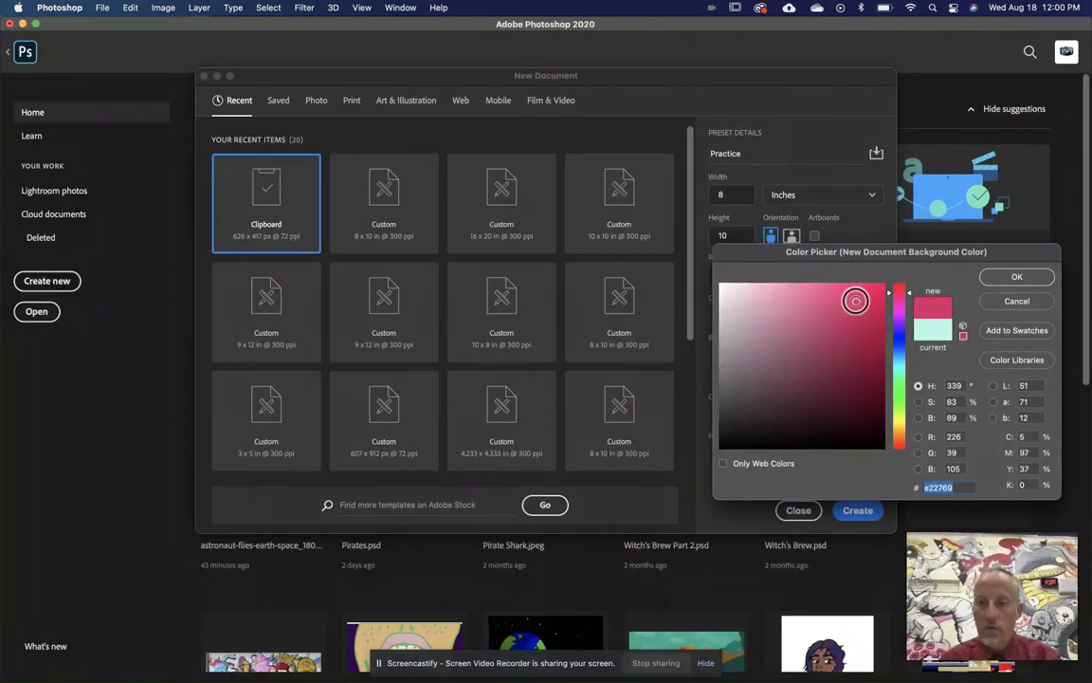
left_click(1014, 277)
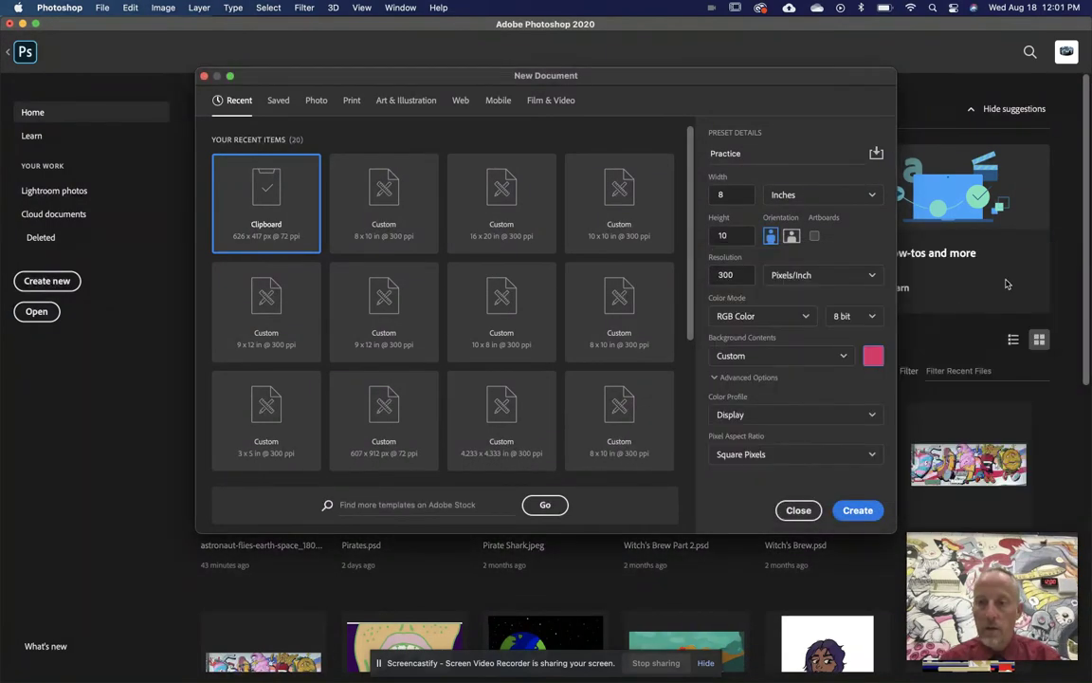
left_click(786, 360)
left_click(772, 383)
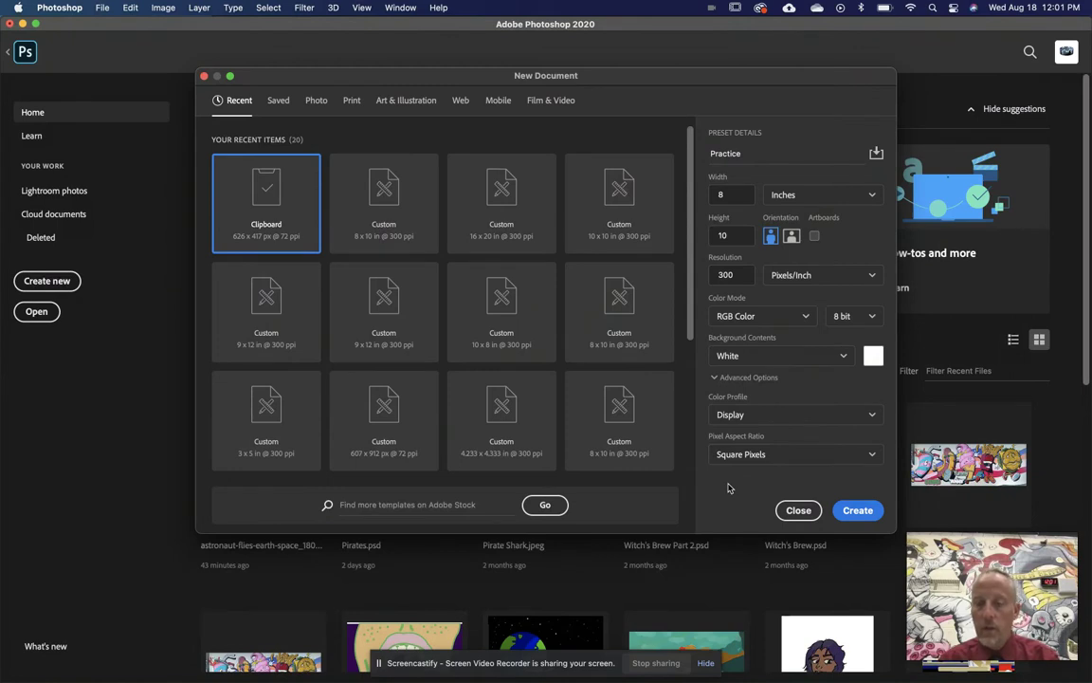
Create the Practice document and check its 8 × 10 inch, 300 ppi size in the status bar.
left_click(861, 514)
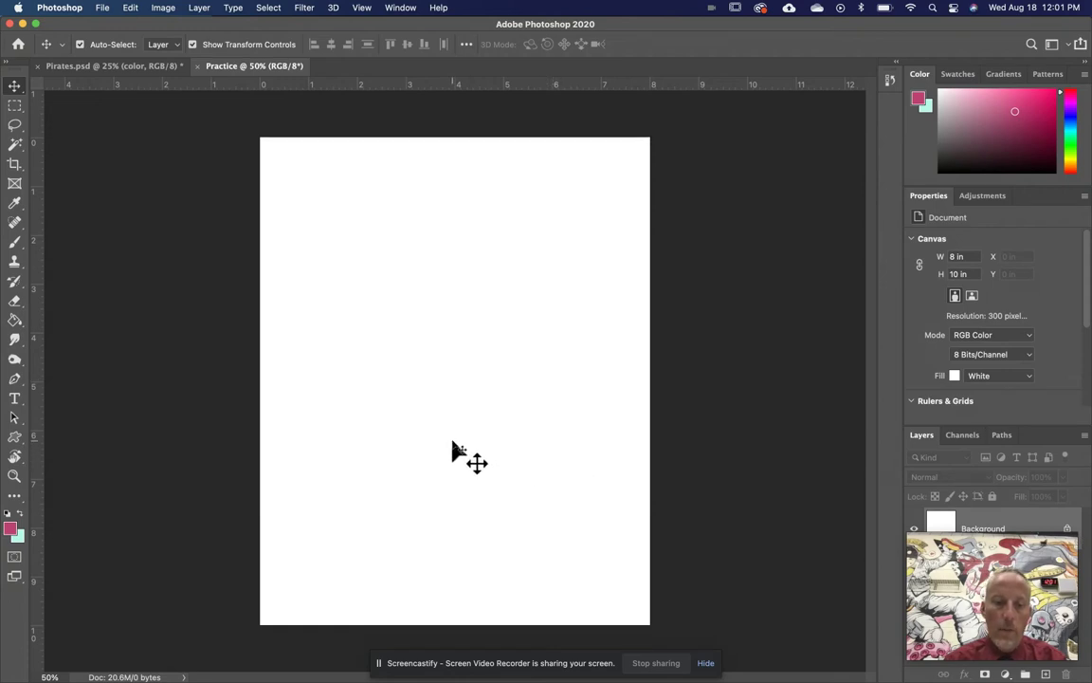
left_click(82, 677)
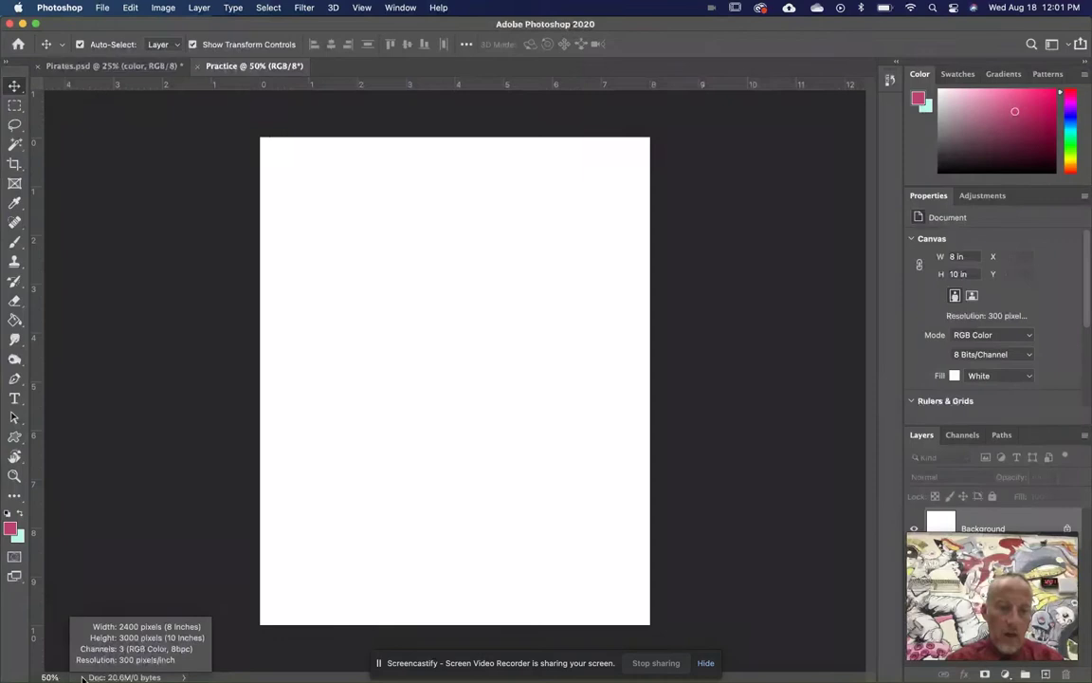
left_click(83, 677)
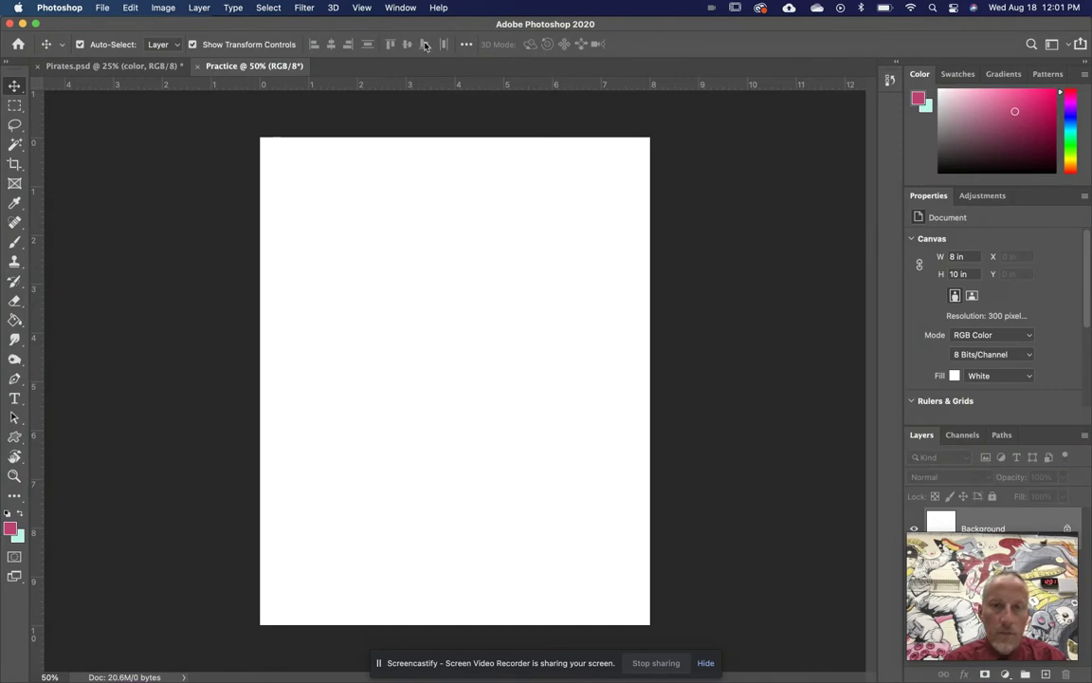
Try the Rectangular Marquee, Lasso, Magic Wand, Crop and Frame tools.
left_click(14, 105)
left_click(12, 129)
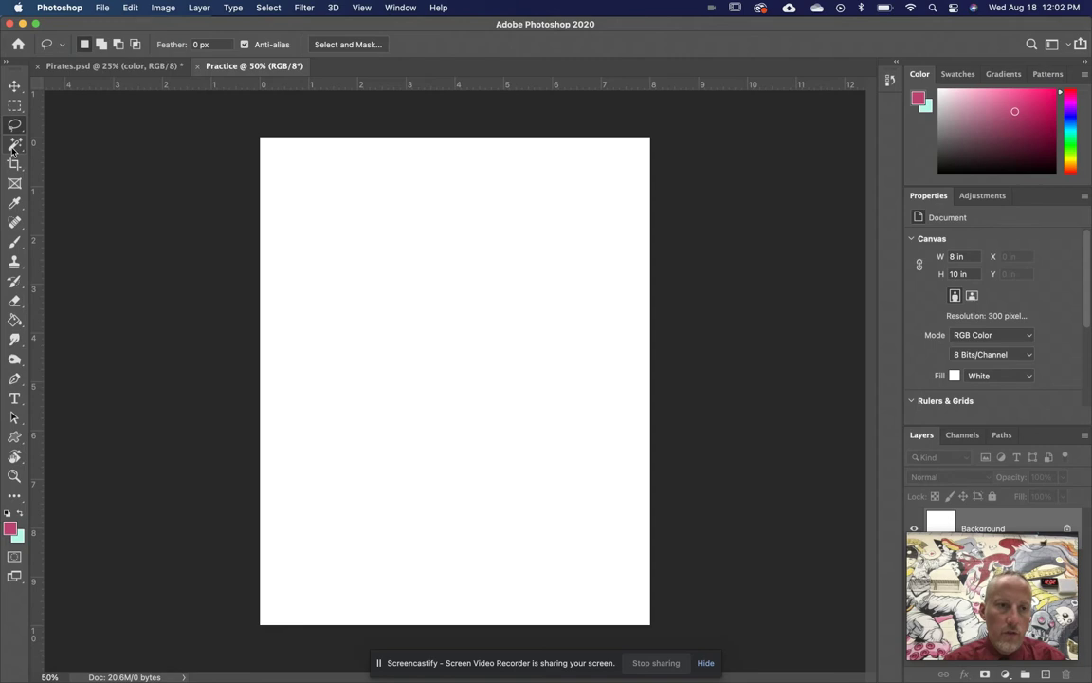
left_click(14, 144)
left_click(14, 164)
left_click(14, 183)
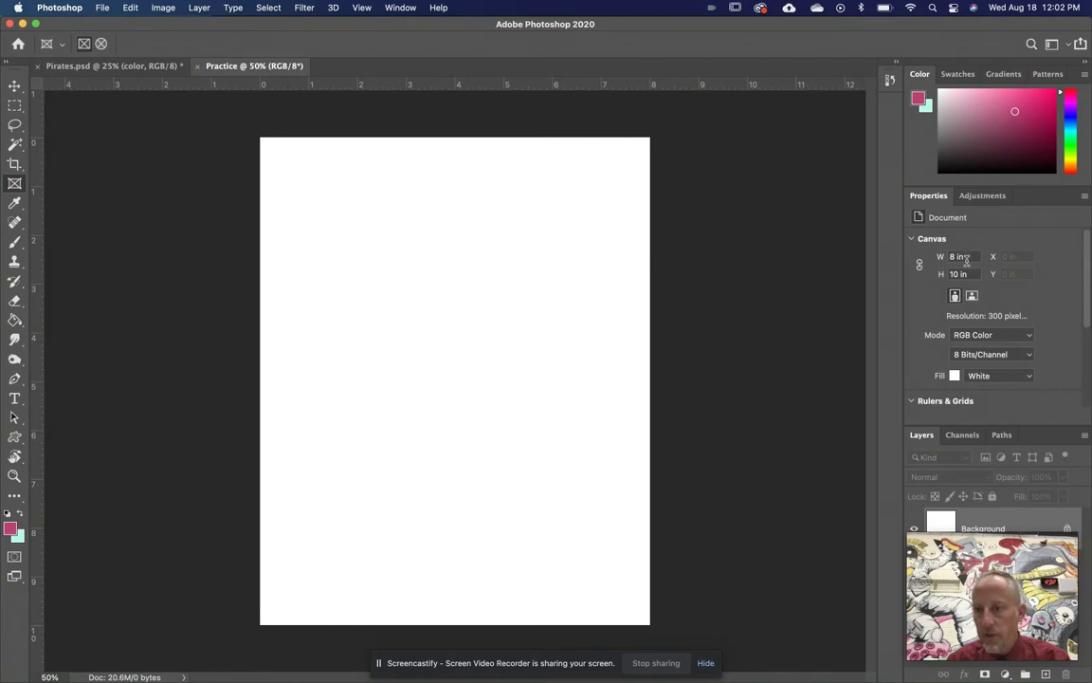
Browse the Adjustments, Swatches, Gradients and Patterns panels, then return to Color.
left_click(981, 196)
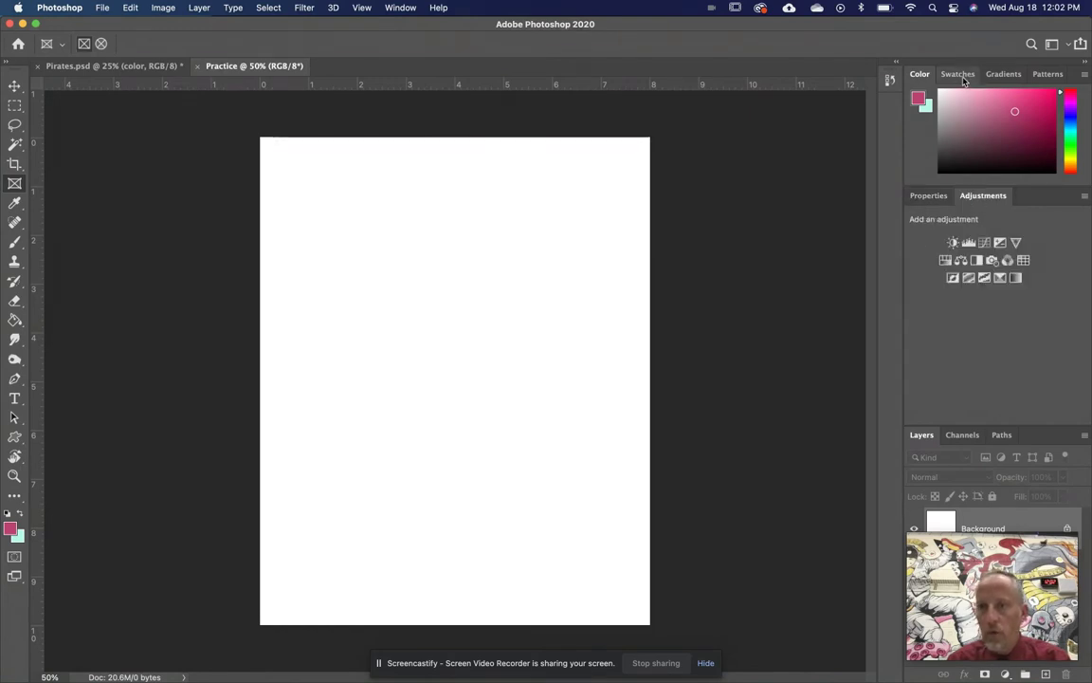
left_click(962, 79)
left_click(1003, 75)
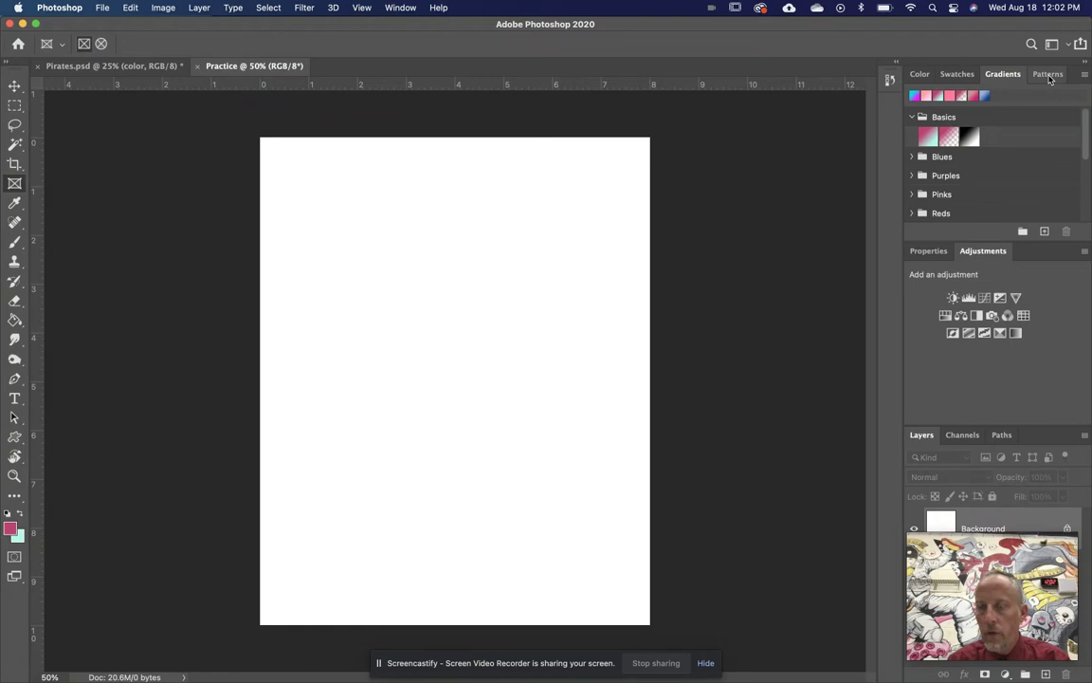
left_click(1047, 76)
left_click(928, 76)
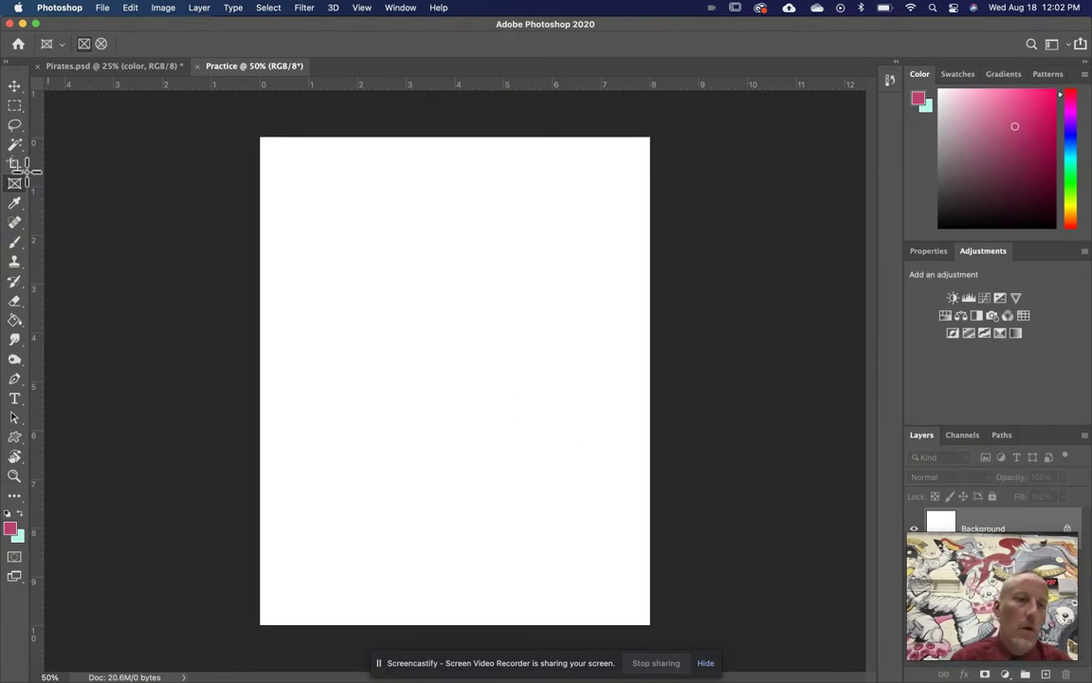
Try the Move, Rectangular Marquee, Lasso, Magic Wand, Crop, Frame and Eyedropper tools in turn.
left_click(14, 87)
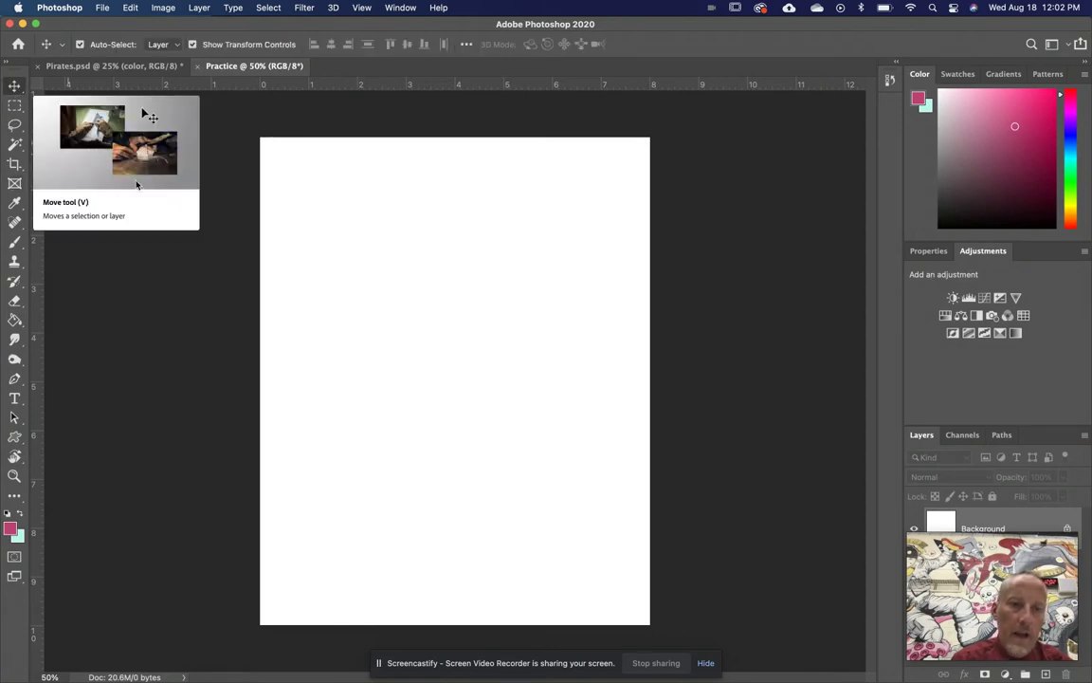
left_click(12, 106)
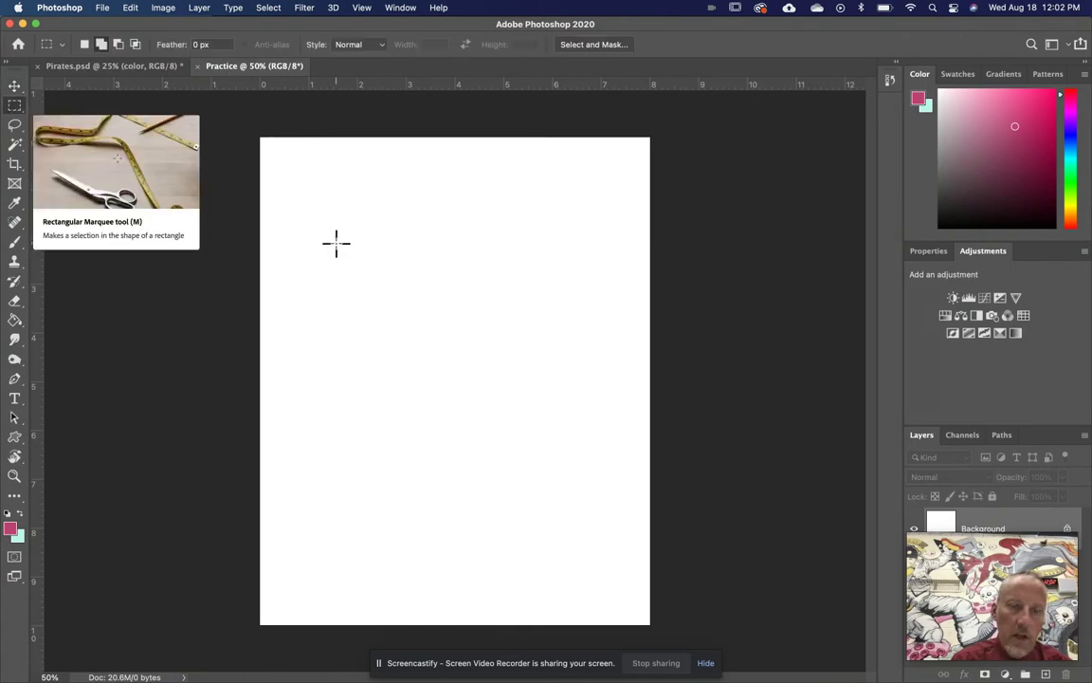
left_click(13, 124)
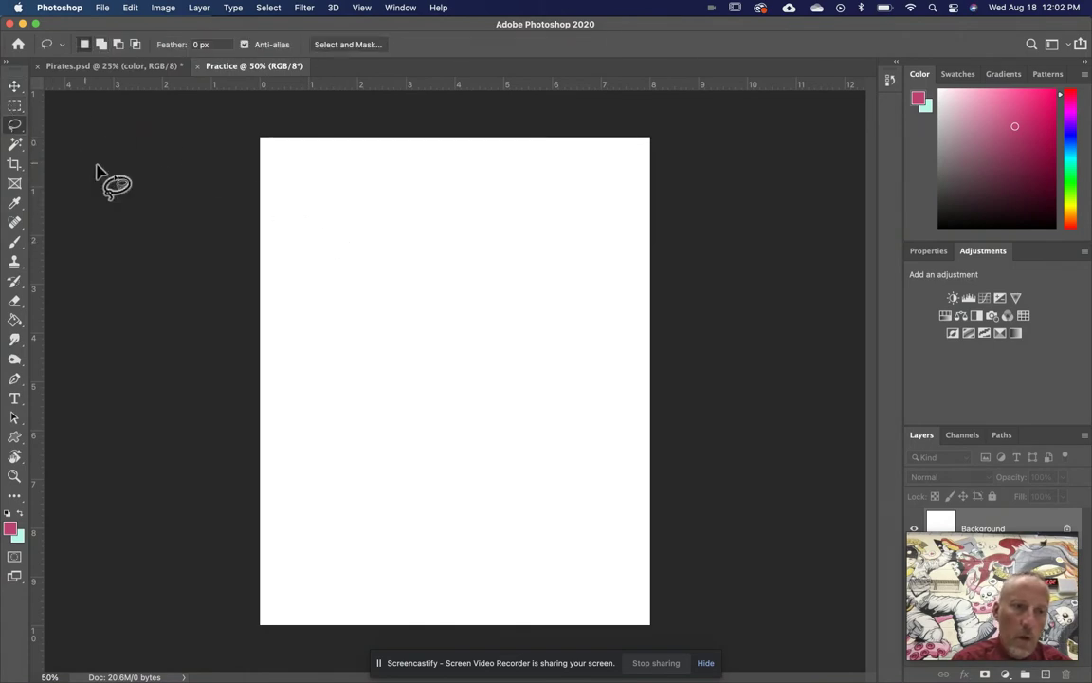
left_click(14, 144)
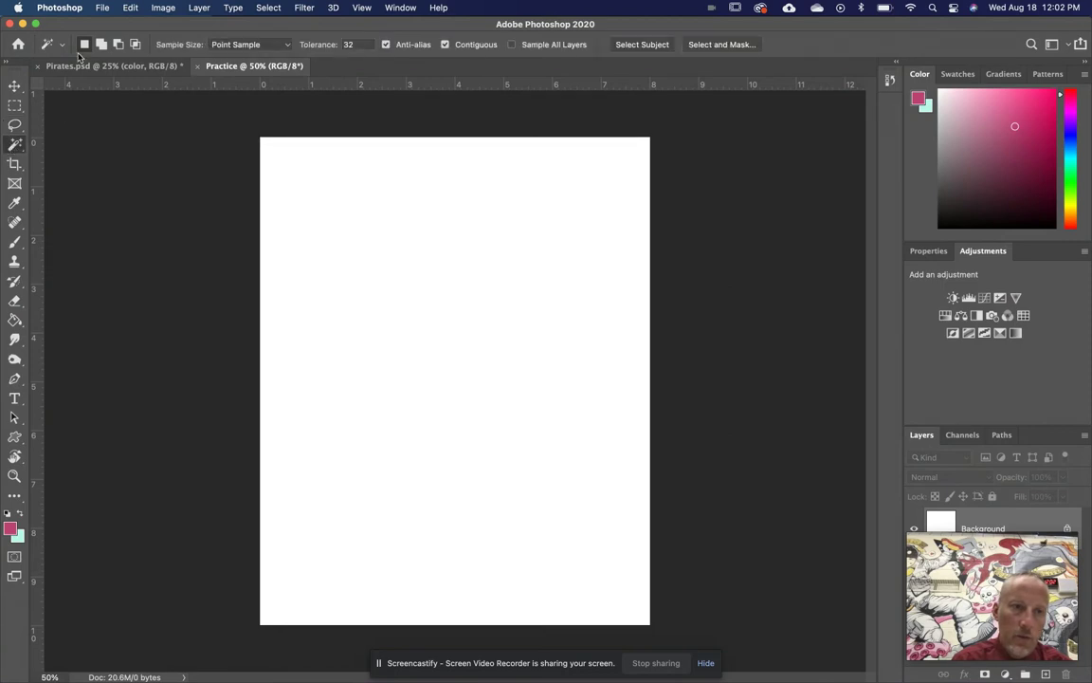
left_click(14, 165)
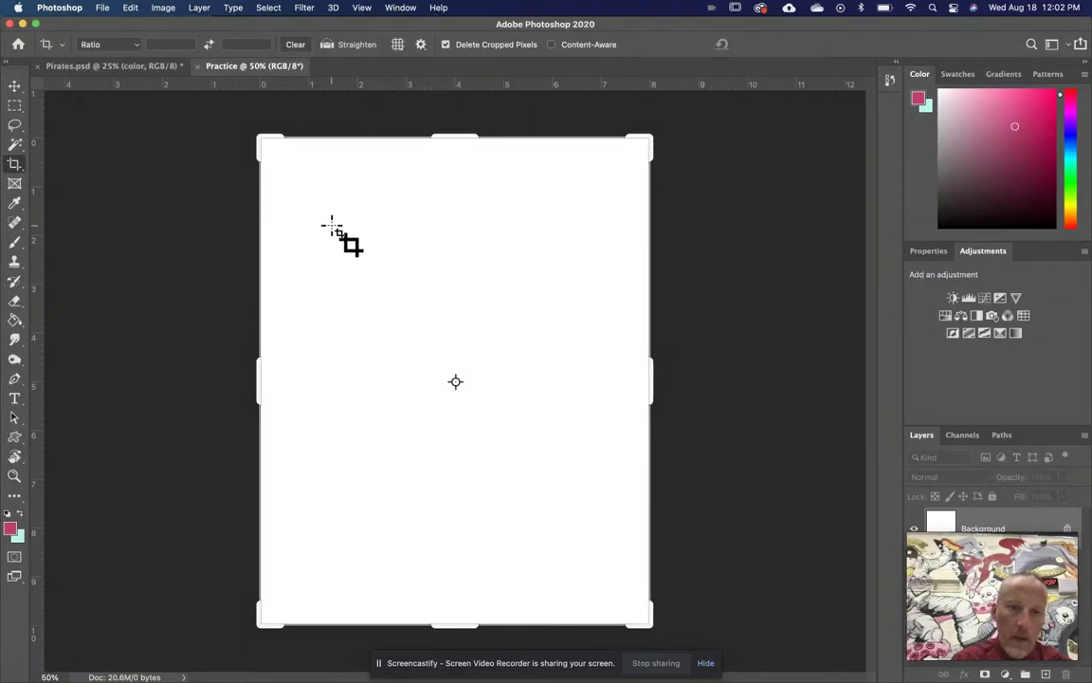
left_click(14, 185)
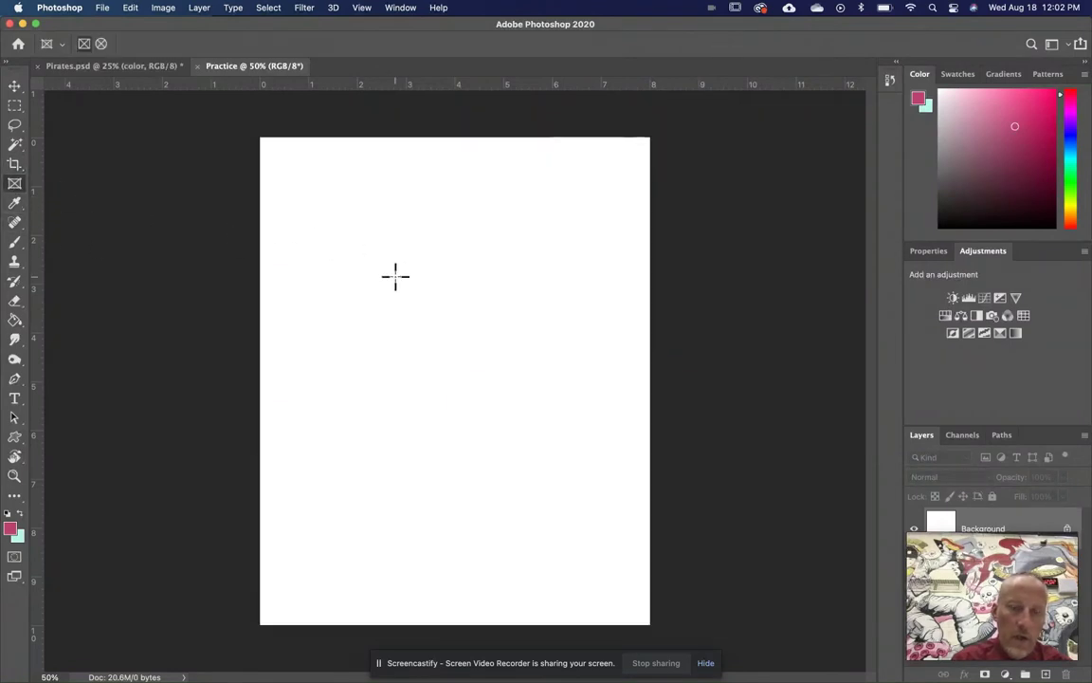
left_click(14, 203)
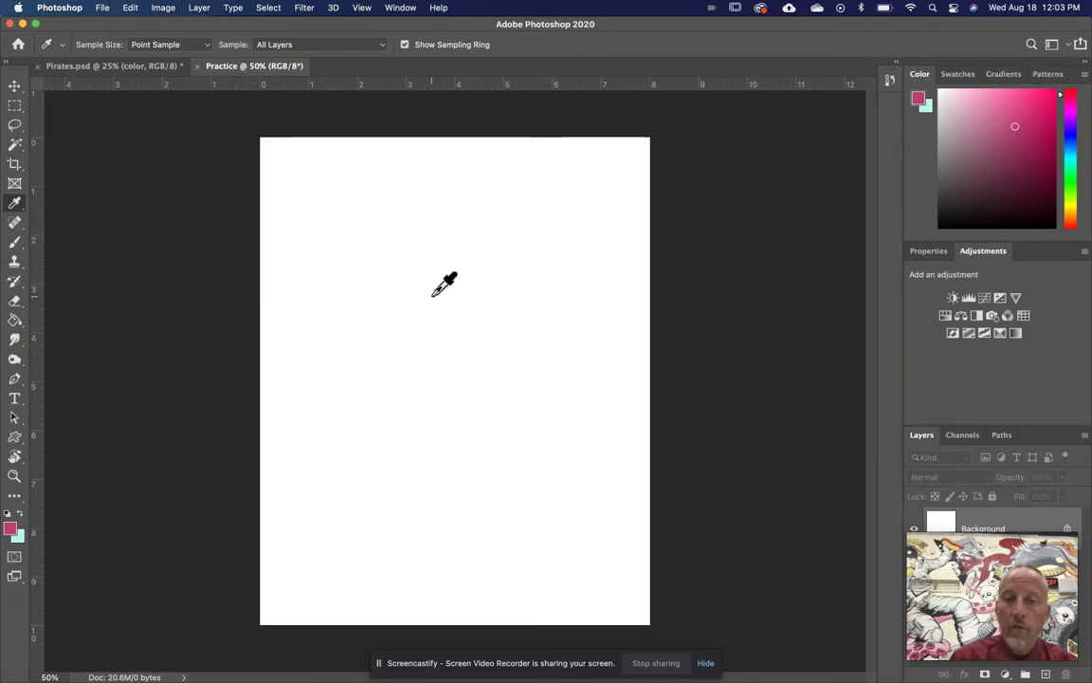
Switch between the Move tool (V) and Rectangular Marquee, ending on the Move tool.
key("v")
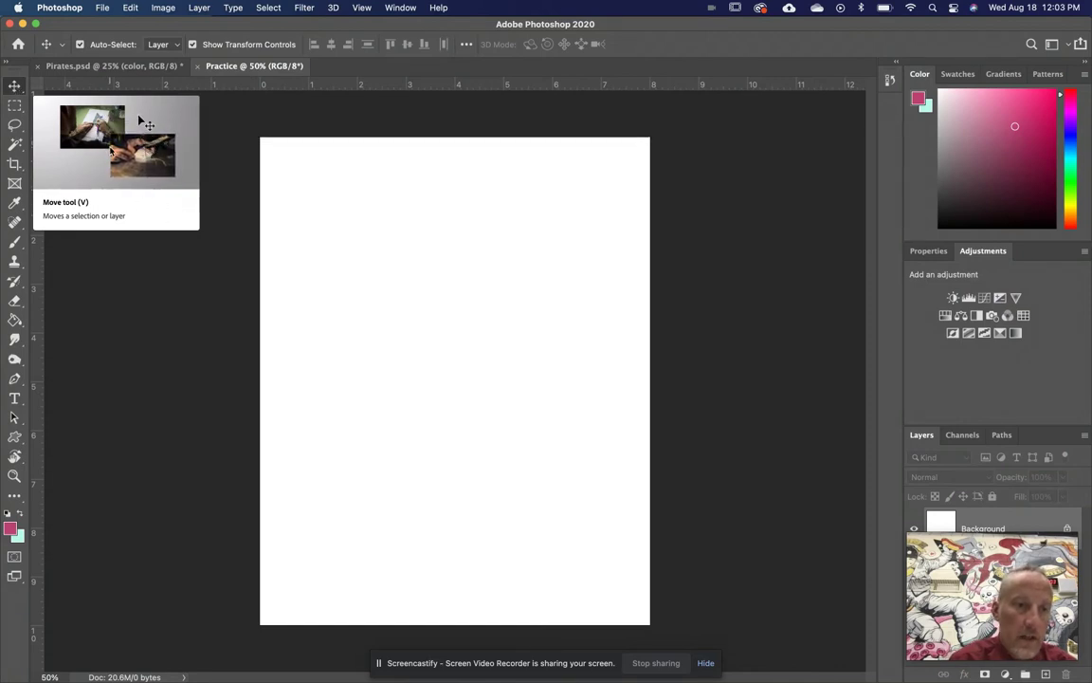
left_click(17, 107)
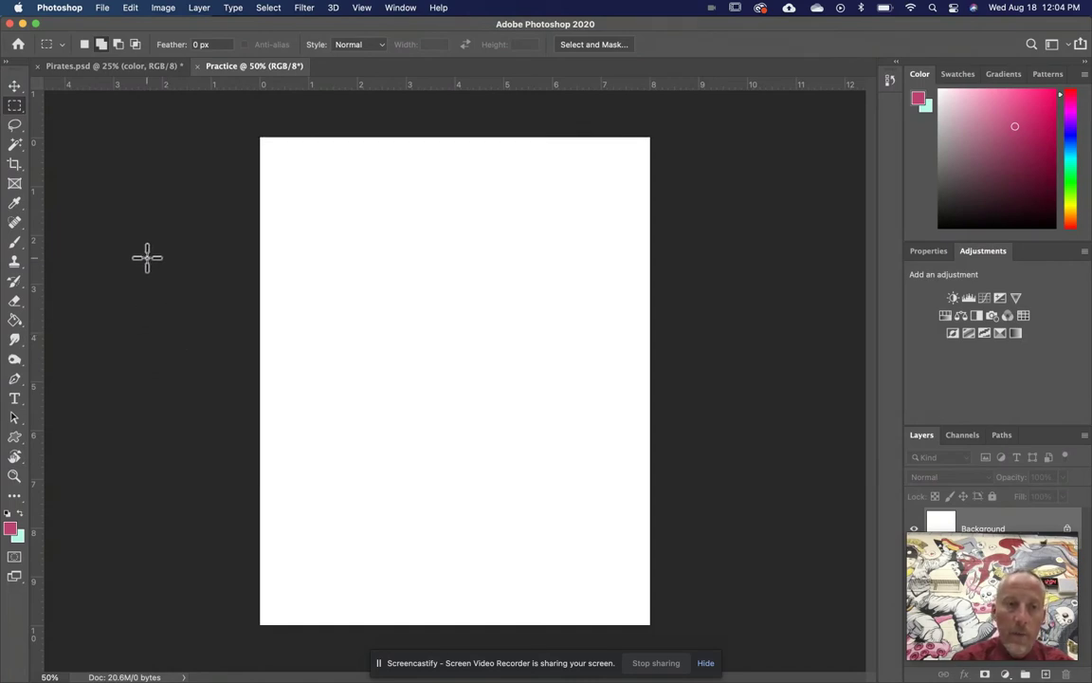
left_click(15, 86)
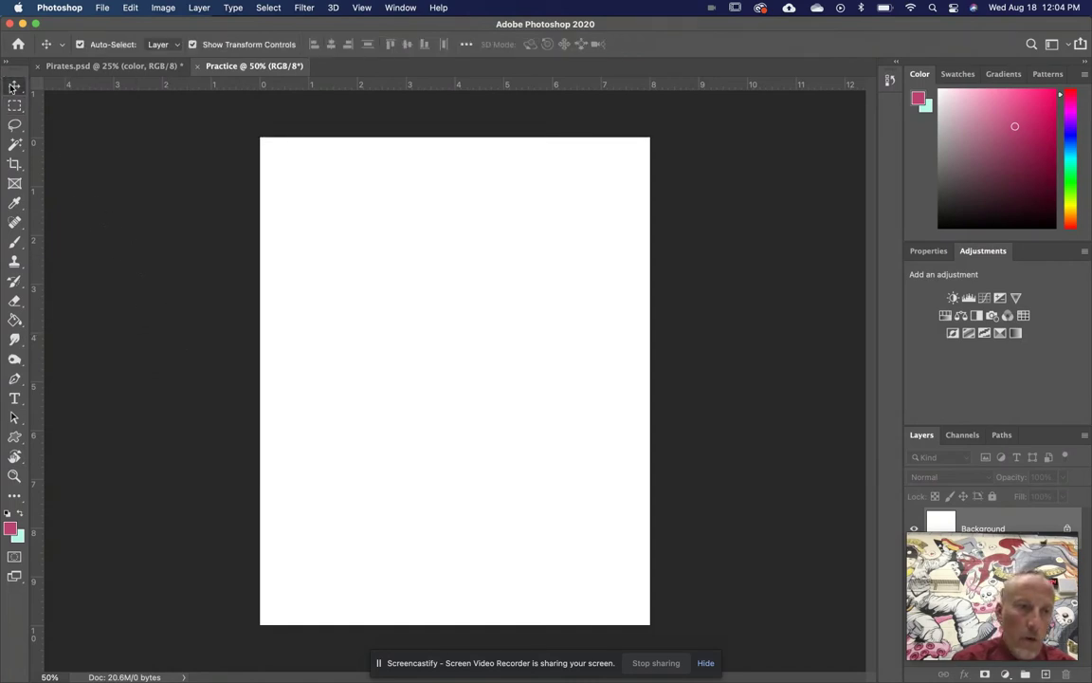
Turn on Show Transform Controls for the Move tool, then switch to Chrome.
left_click(194, 46)
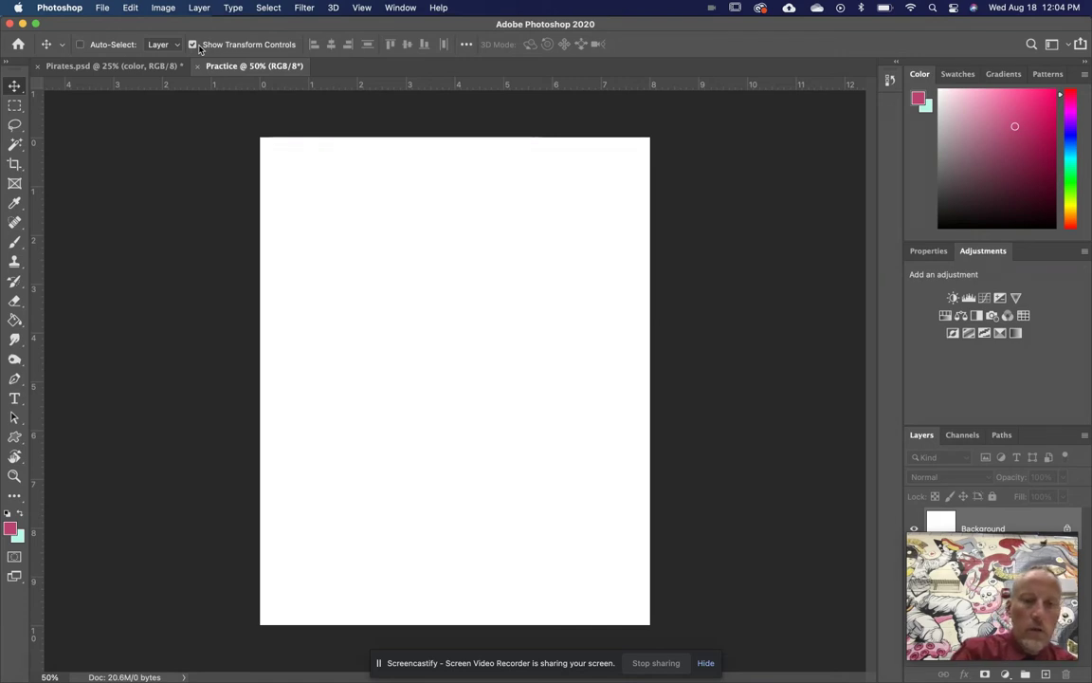
key("super+Tab")
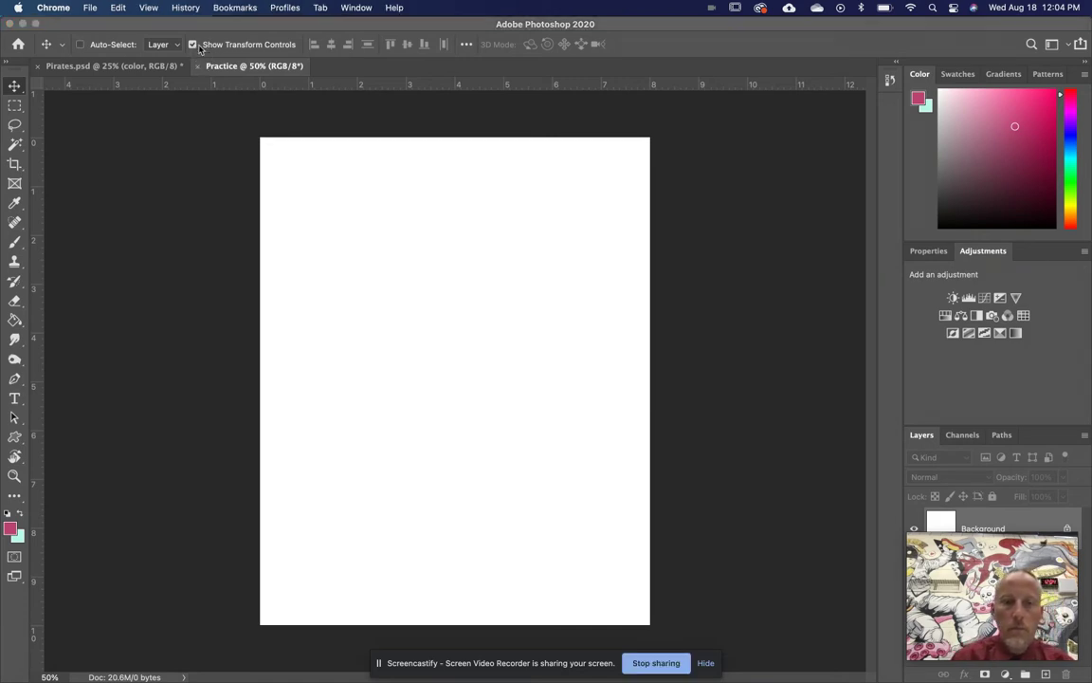
Bring up the Digital Art I classwork page and preview the astronaut image attachment.
mouse_move(390, 640)
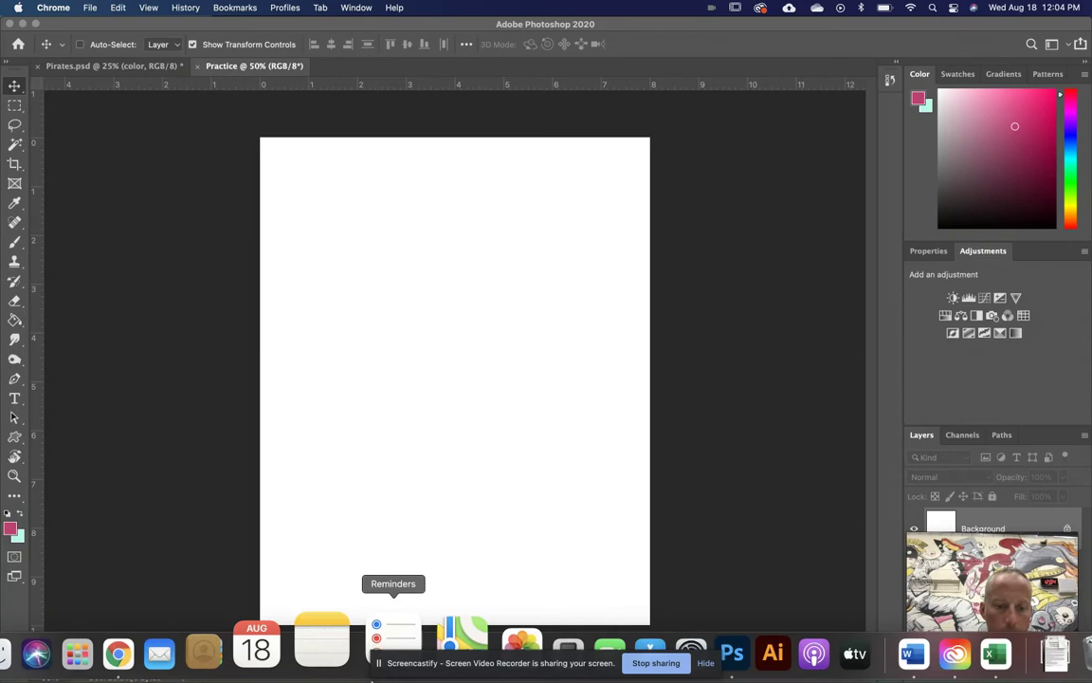
right_click(173, 642)
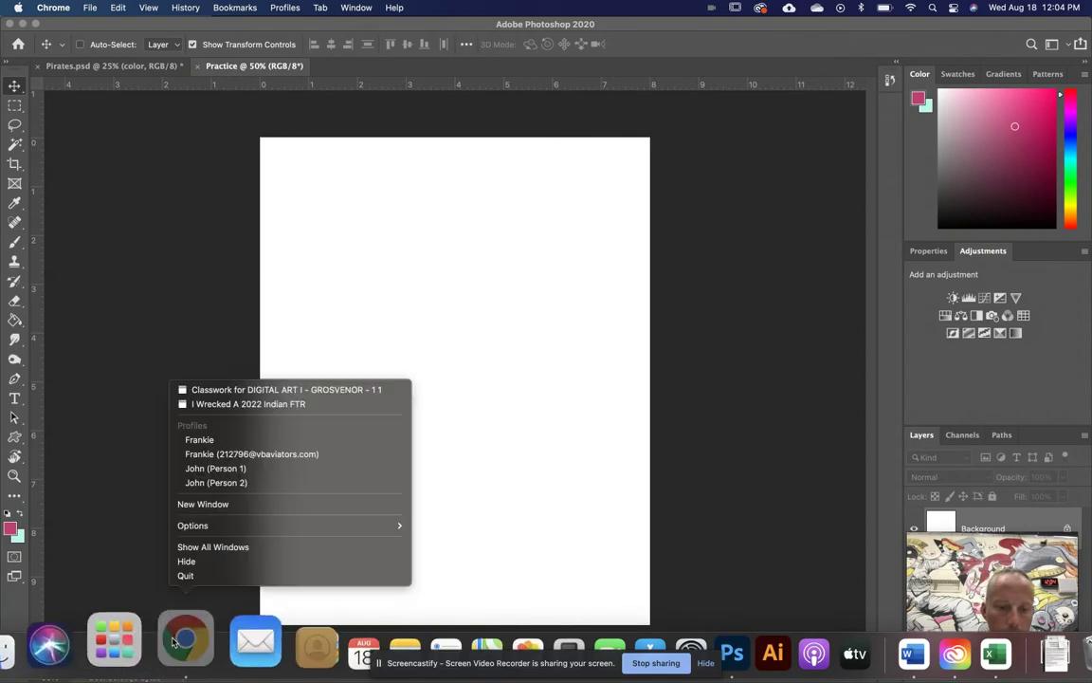
left_click(253, 390)
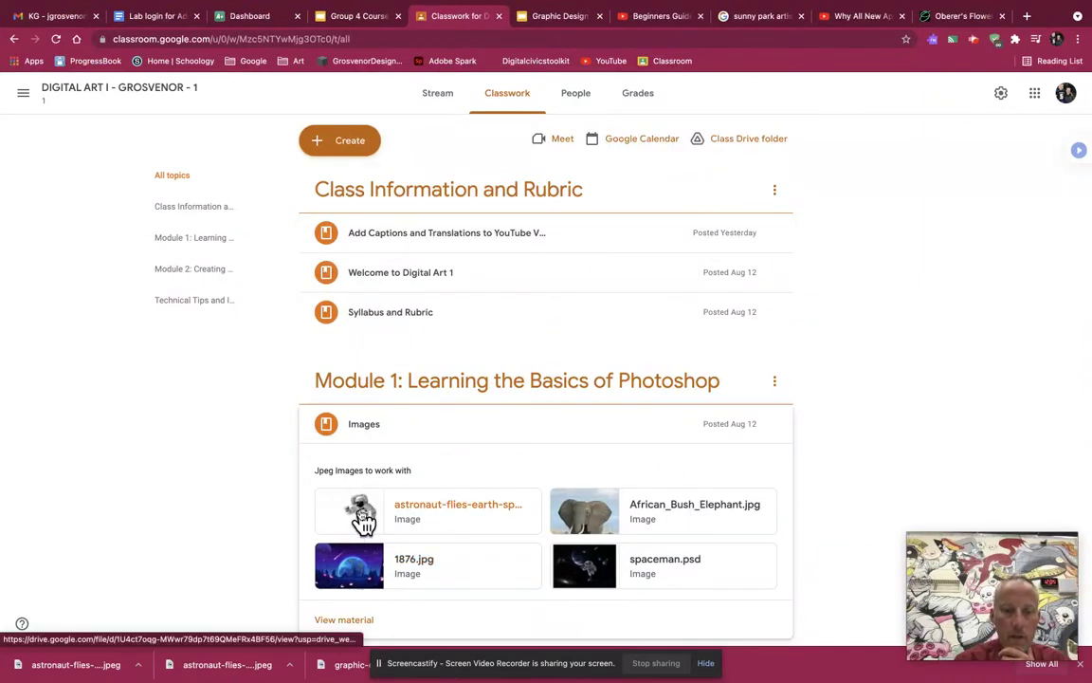
left_click(361, 515)
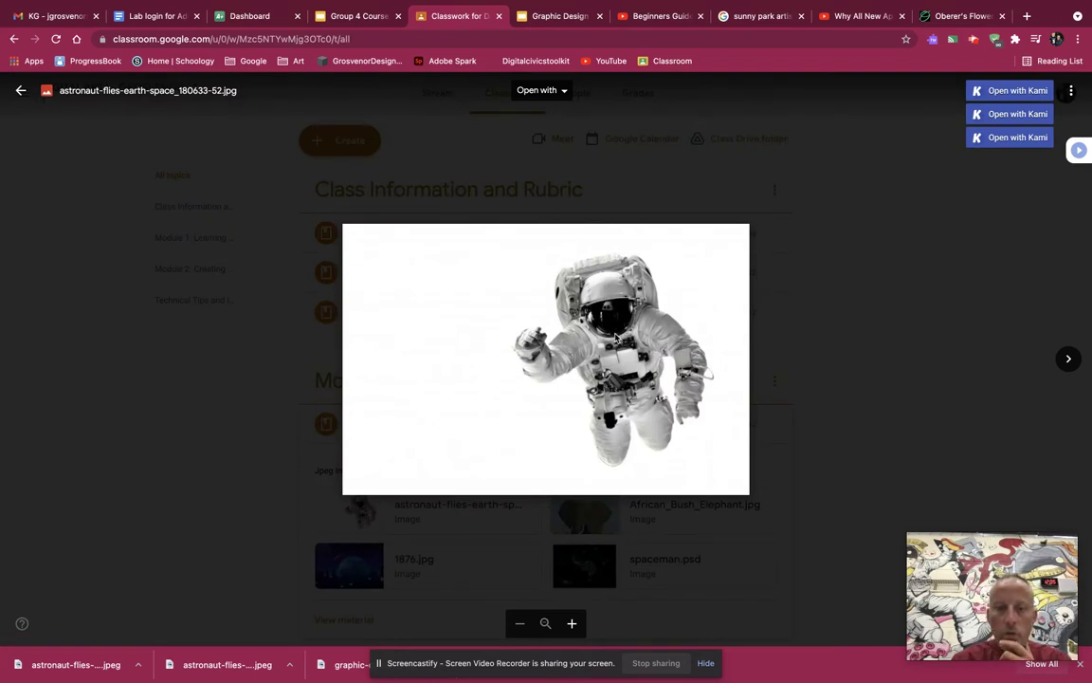
Save astronaut-flies-earth-space_180633-52.jpg into Downloads, replacing the old copy, and return to Photoshop.
right_click(615, 336)
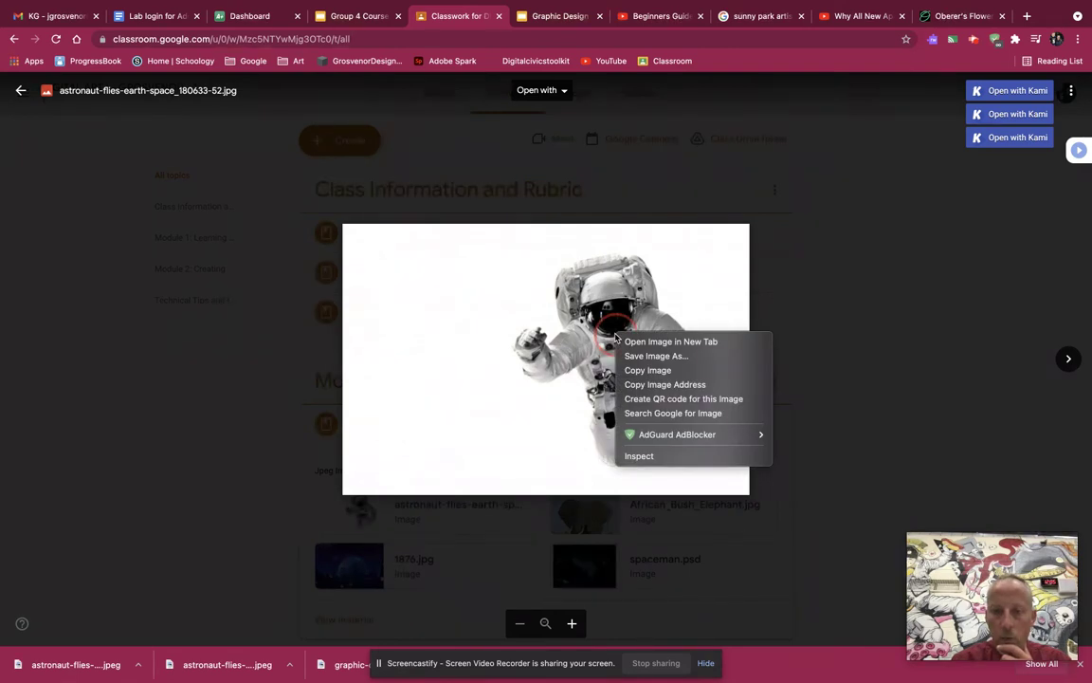
left_click(663, 356)
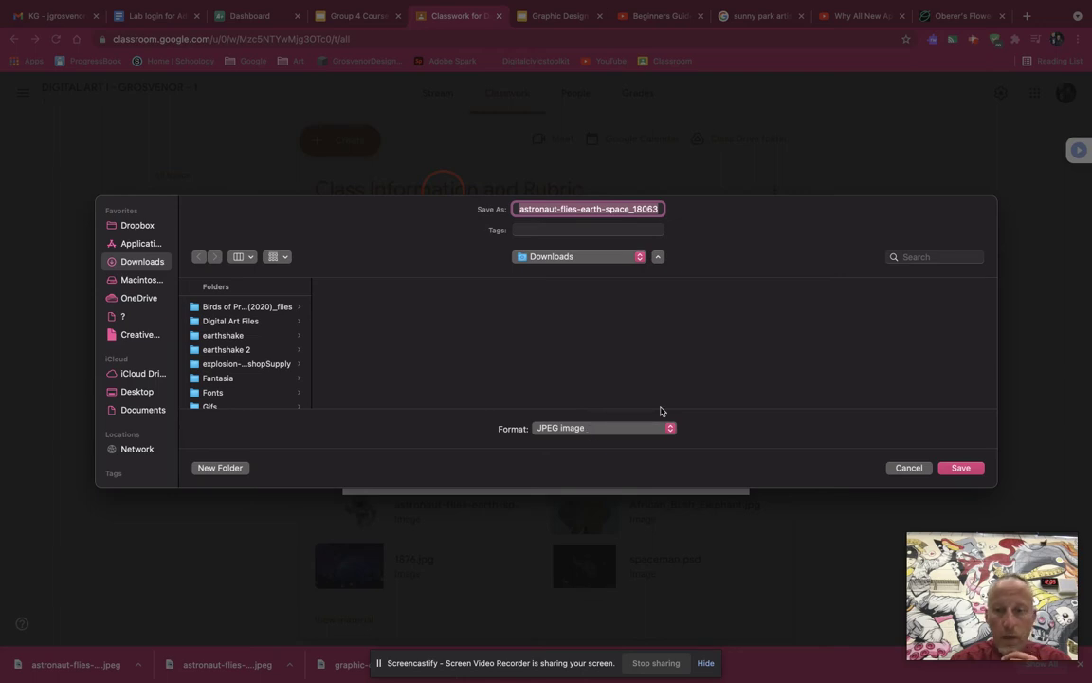
left_click(970, 472)
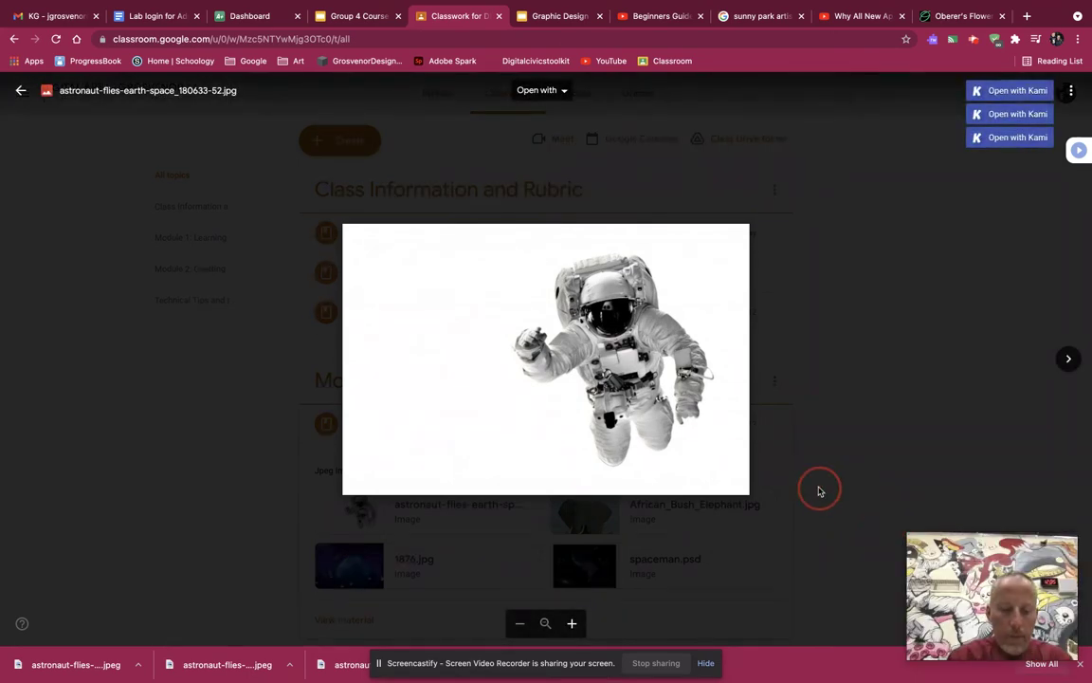
key("super+Tab")
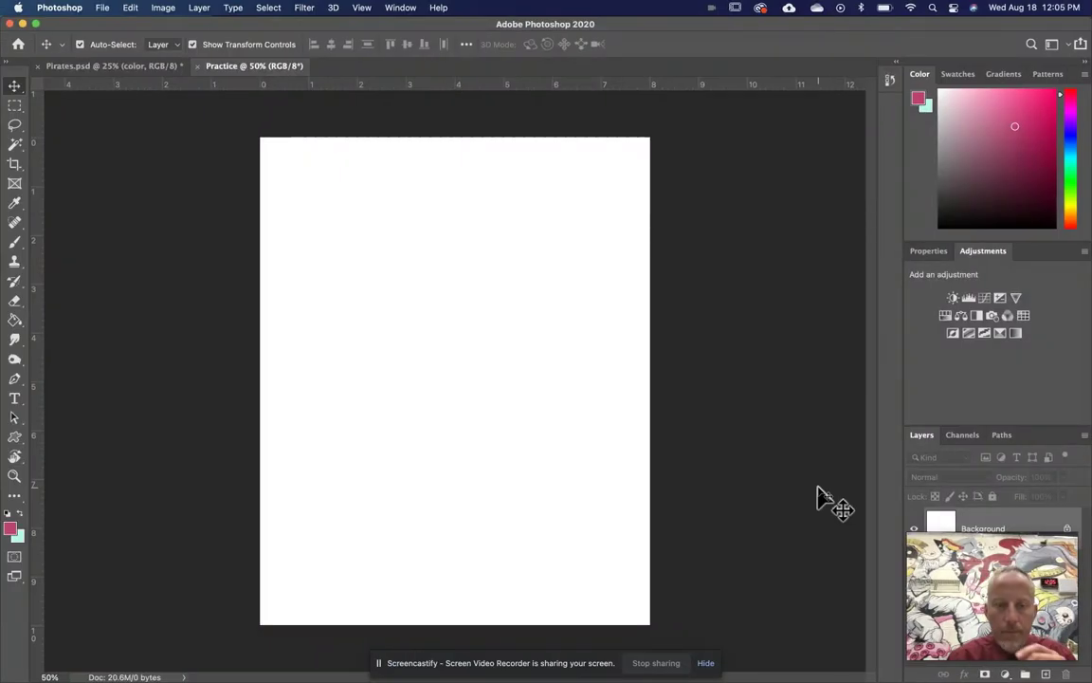
Place Embedded the astronaut JPEG from Downloads into the Practice document.
mouse_move(776, 679)
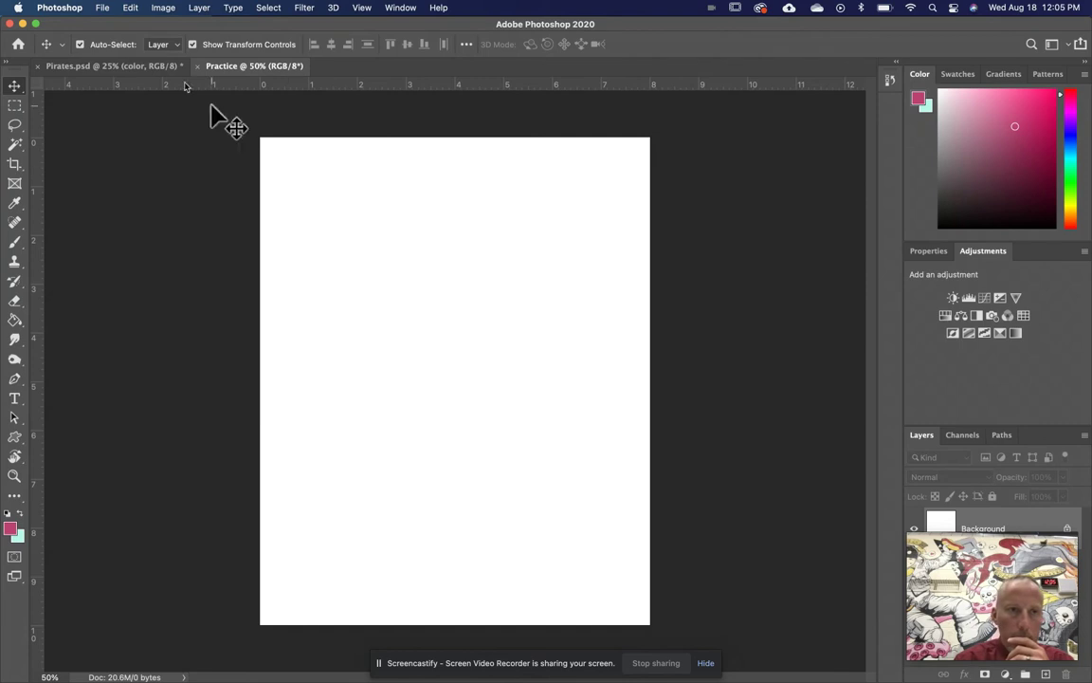
left_click(104, 9)
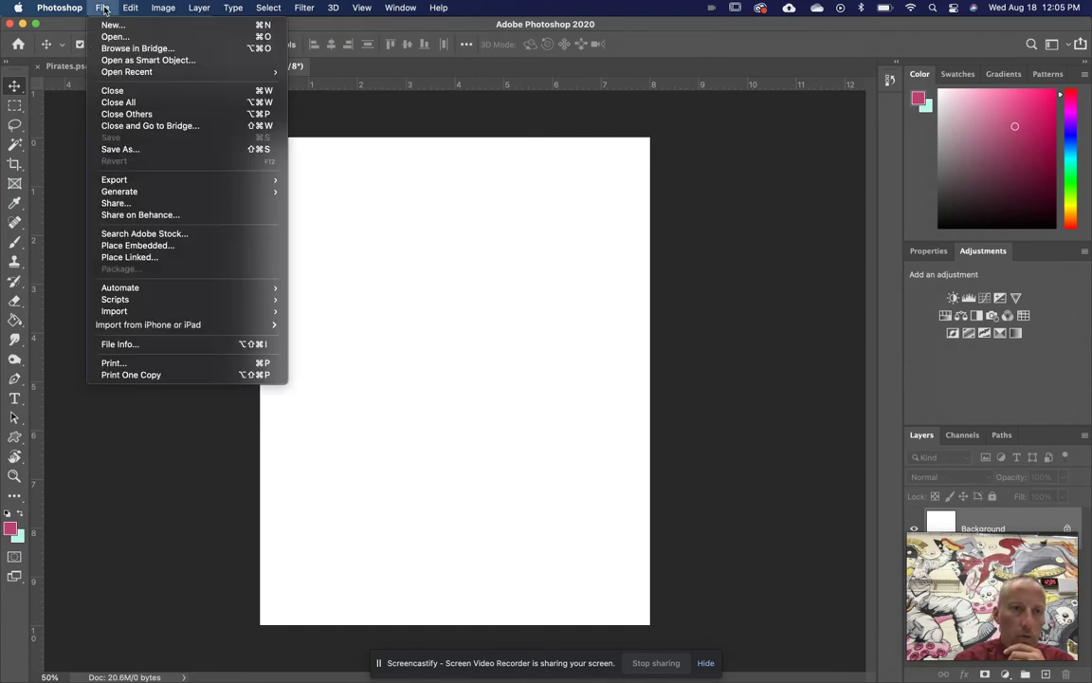
left_click(115, 246)
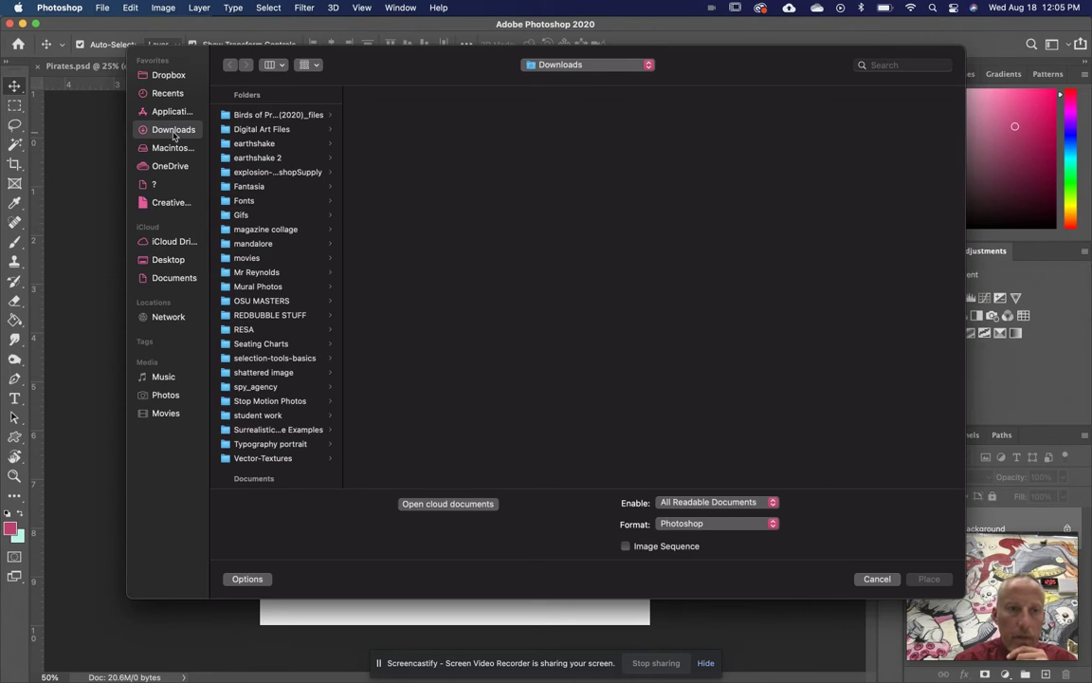
scroll(239, 199, "down", 5)
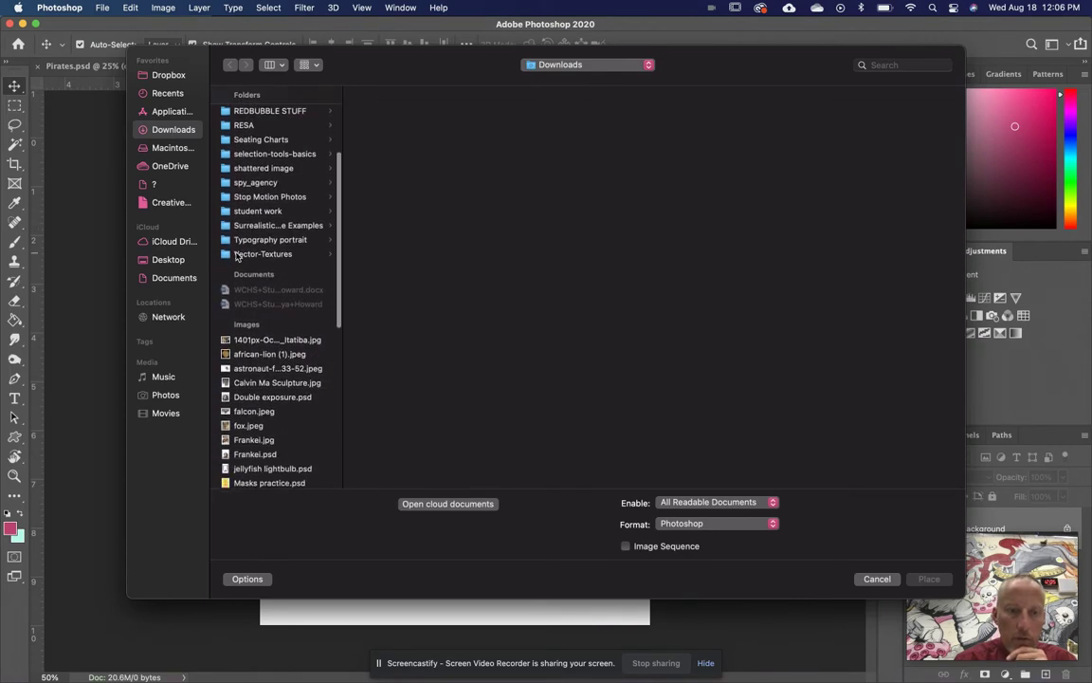
scroll(237, 256, "down", 1)
left_click(254, 311)
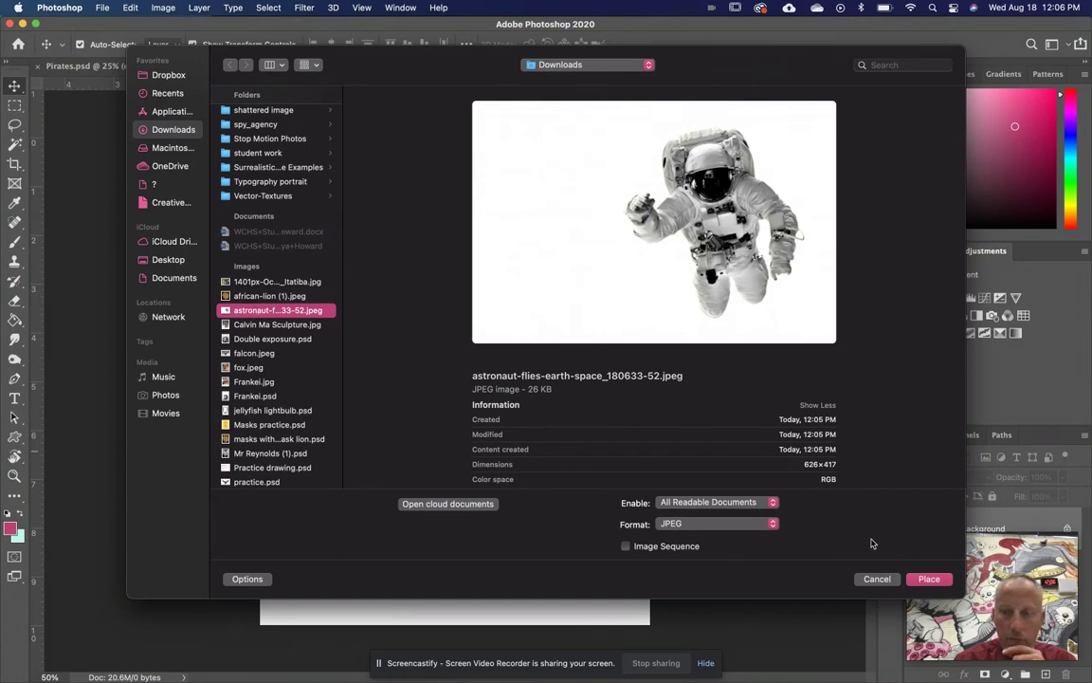
left_click(928, 578)
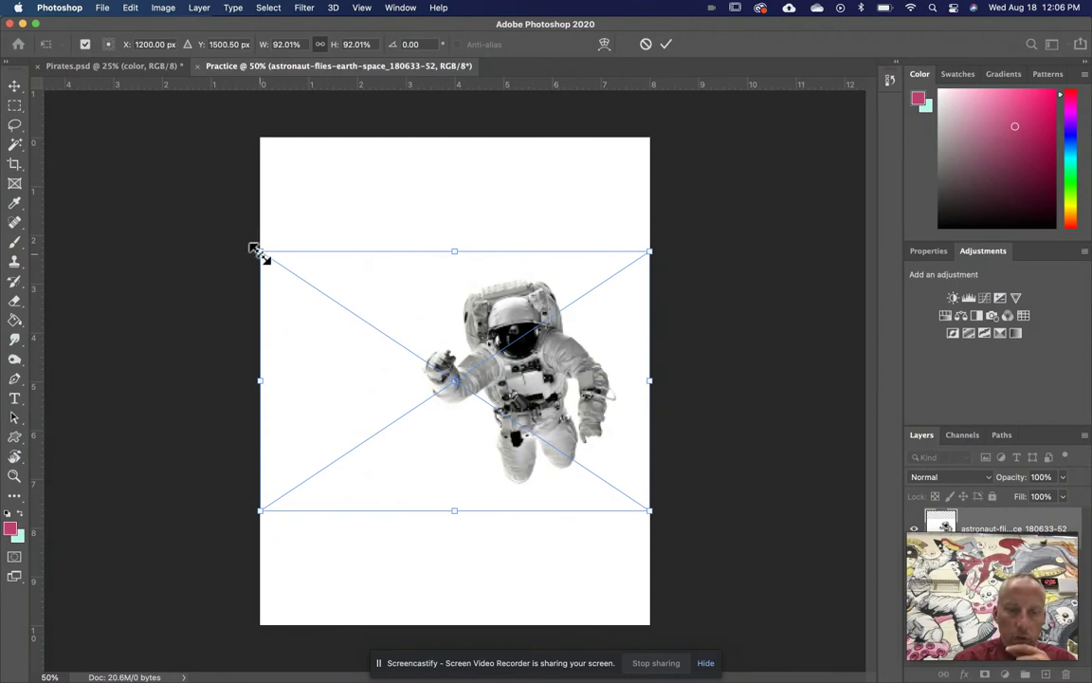
Scale the astronaut photo to about 66%, shift it left, tilt it -0.97°, and commit.
left_click_drag(257, 252, 357, 317)
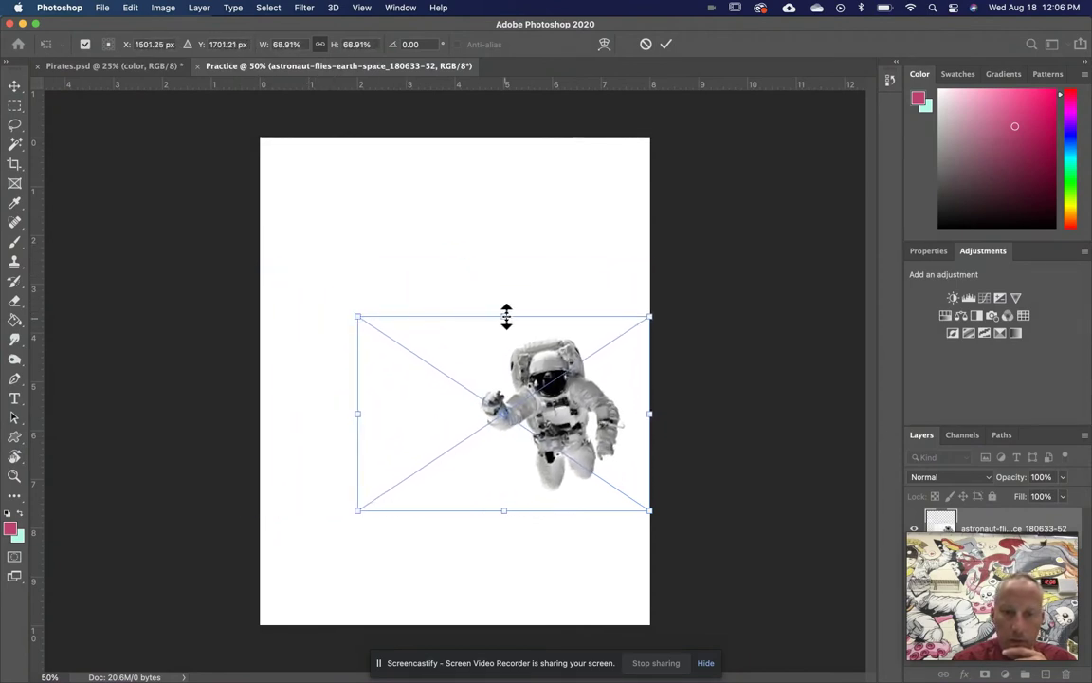
mouse_move(506, 314)
left_mouse_down()
mouse_move(505, 368)
mouse_move(504, 303)
mouse_move(506, 325)
left_mouse_up()
left_click_drag(557, 427, 490, 379)
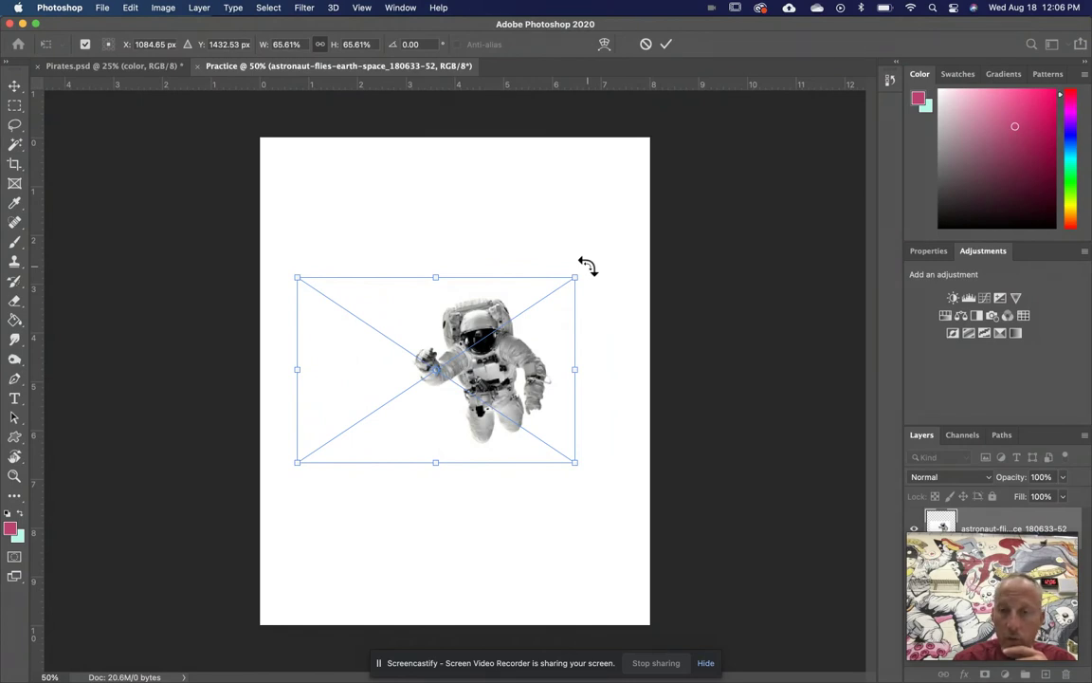
mouse_move(587, 266)
left_mouse_down()
mouse_move(598, 336)
mouse_move(574, 260)
mouse_move(596, 324)
mouse_move(585, 264)
left_mouse_up()
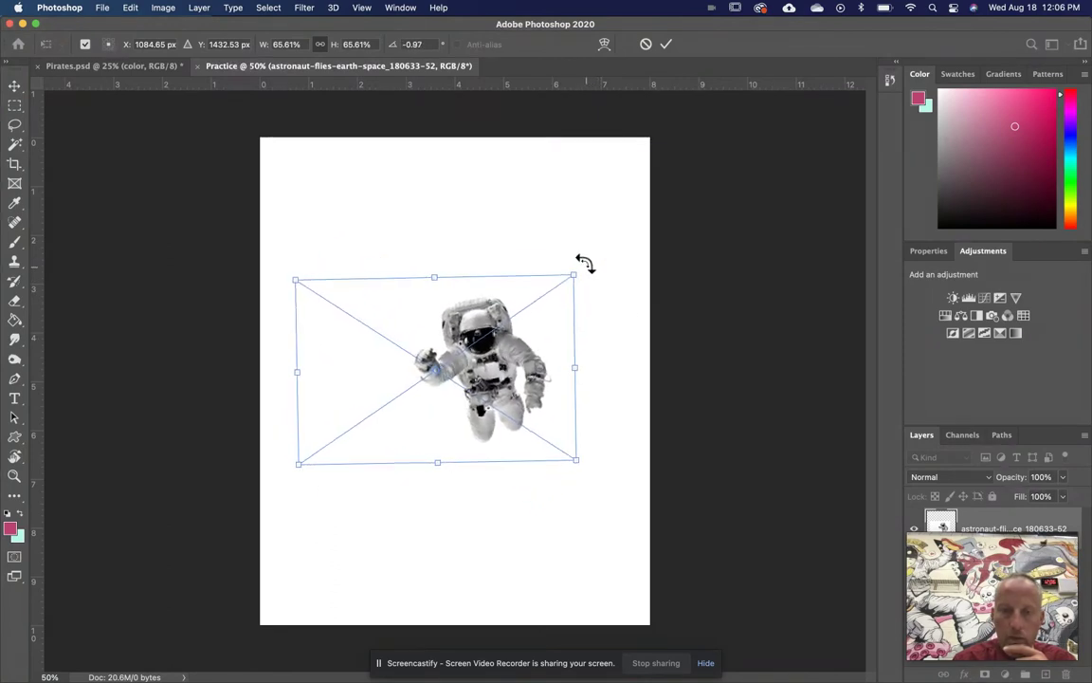
left_click(667, 46)
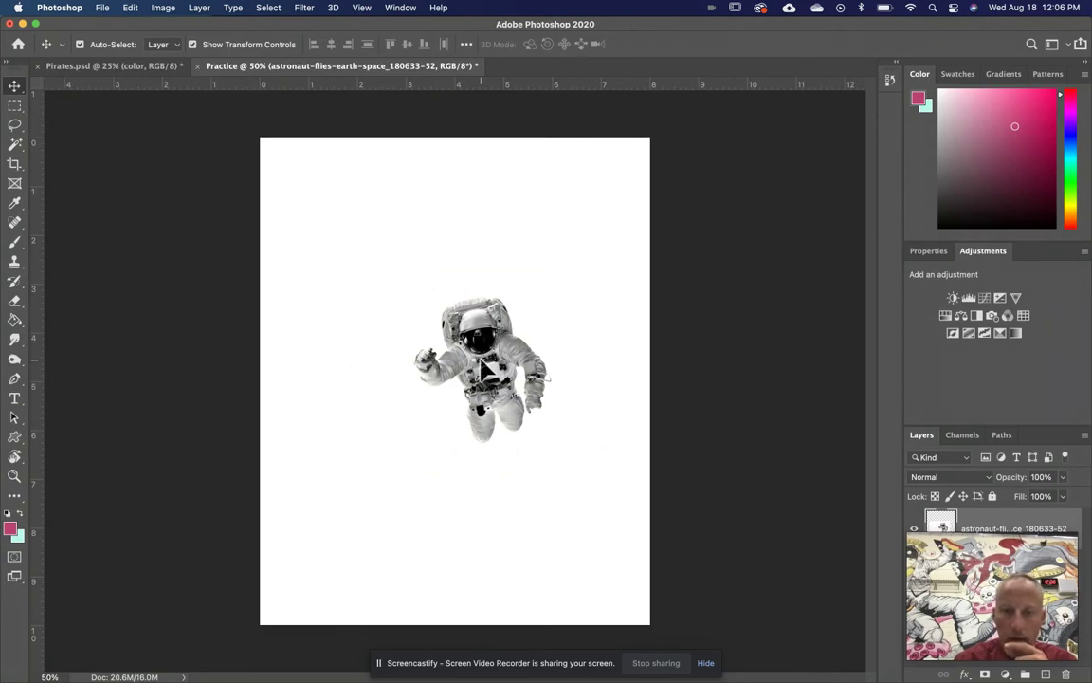
Move the astronaut photo near the top of the page, enlarge it slightly and tilt it about 20° counter-clockwise.
left_click_drag(478, 361, 515, 275)
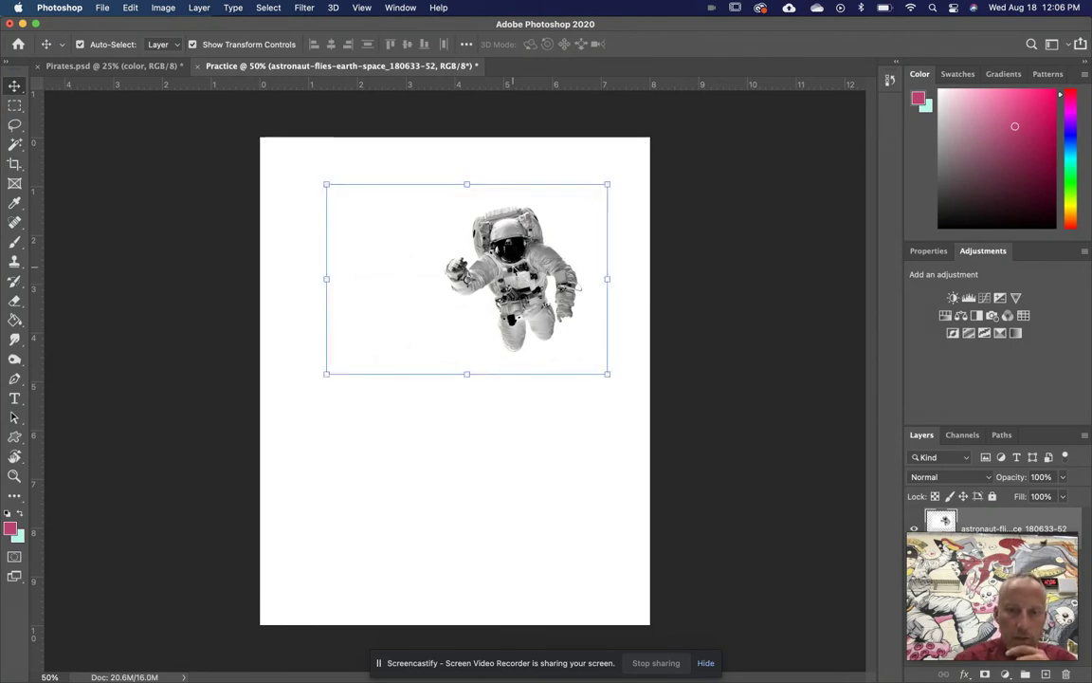
mouse_move(515, 278)
left_mouse_down()
mouse_move(435, 323)
mouse_move(515, 335)
mouse_move(510, 308)
mouse_move(526, 296)
left_mouse_up()
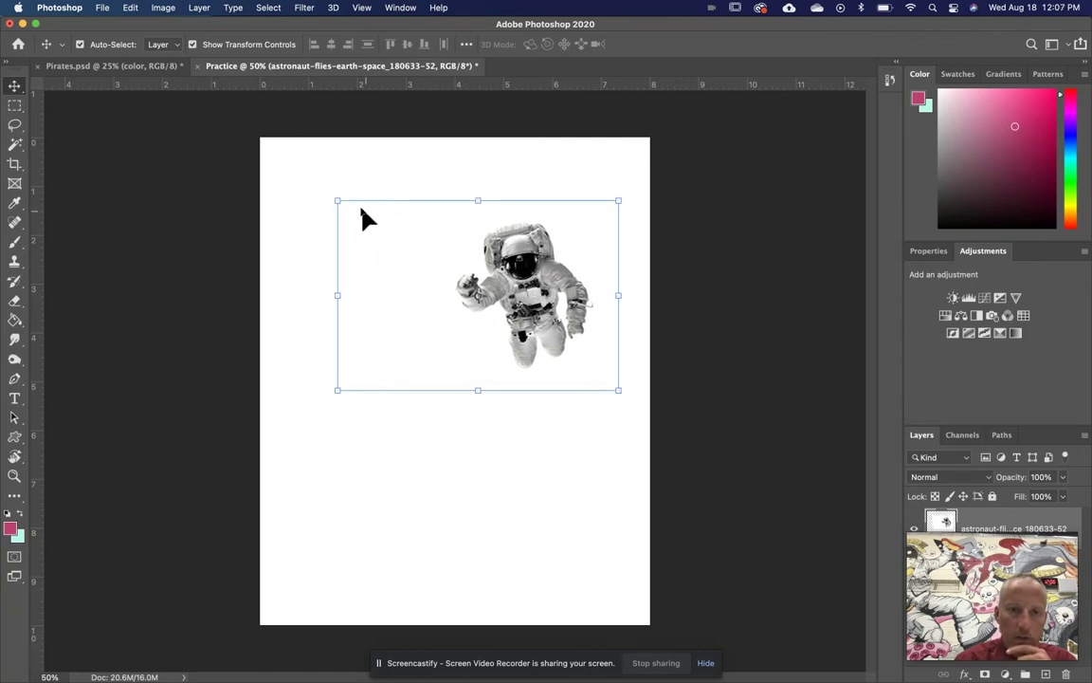
left_click_drag(339, 200, 315, 175)
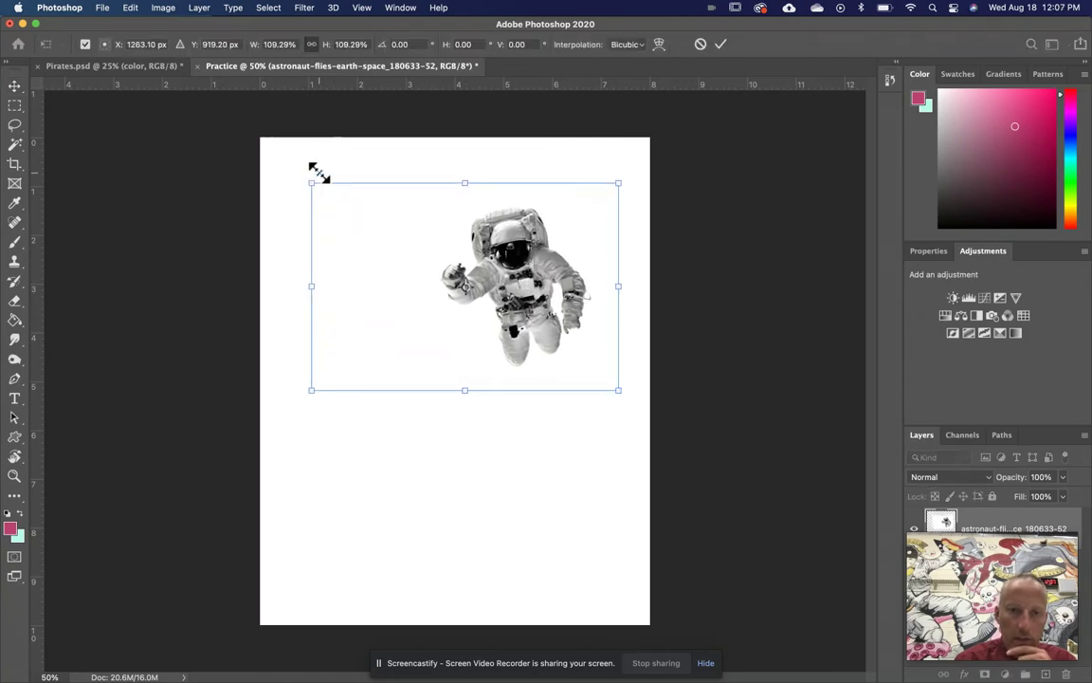
left_click_drag(299, 385, 341, 443)
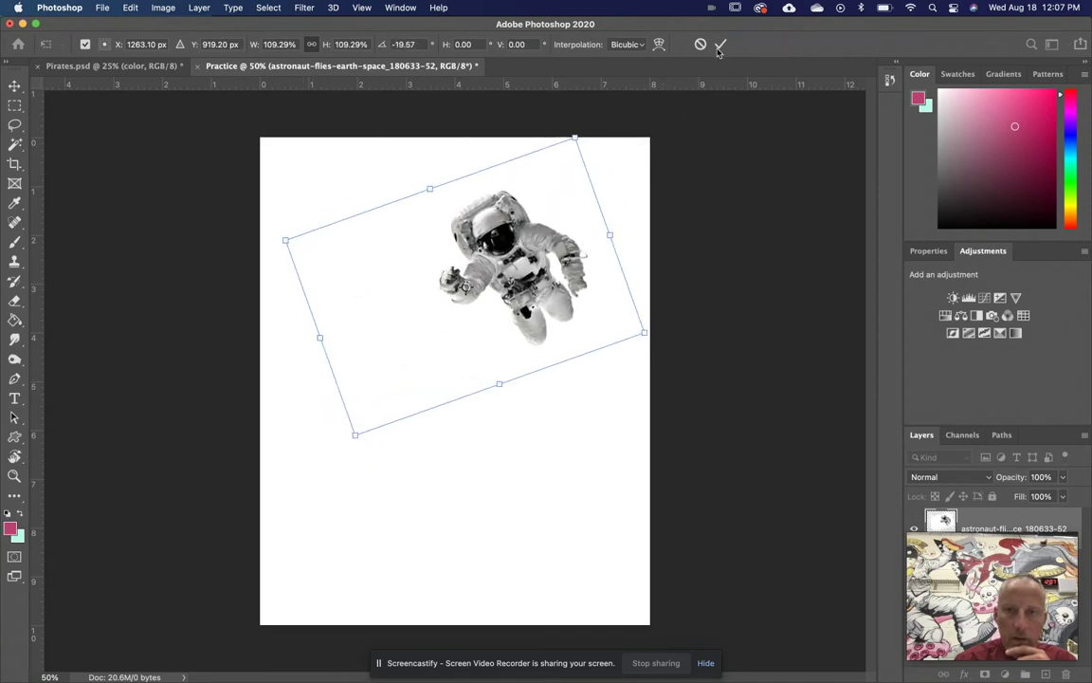
left_click(720, 46)
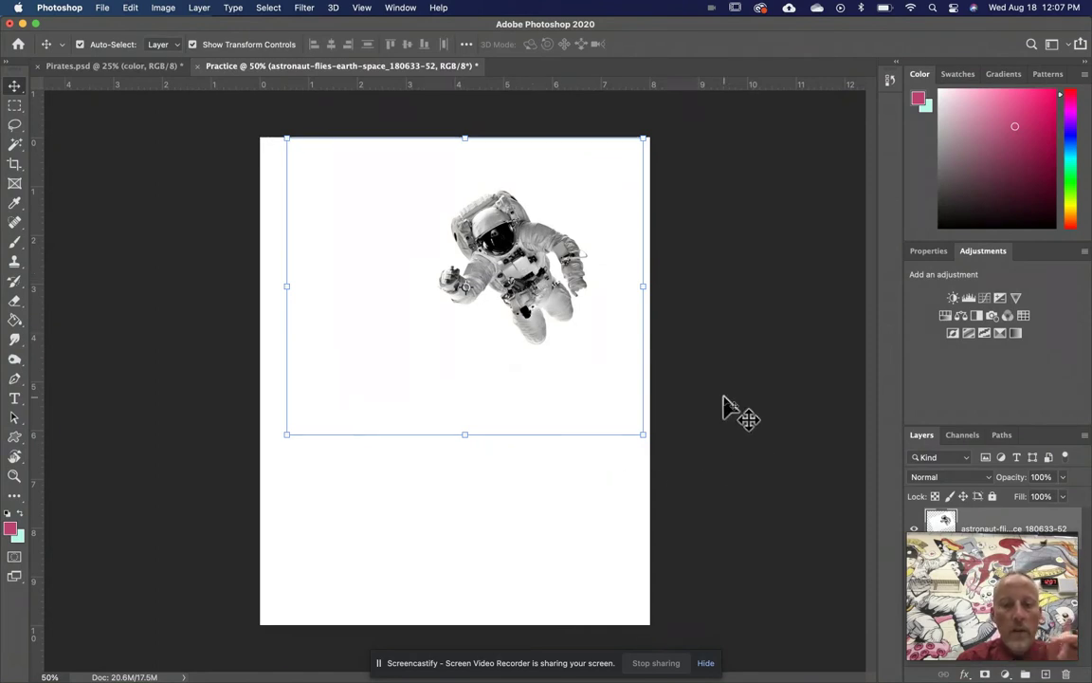
Drag a second astronaut JPEG from the Downloads stack onto the Practice canvas.
mouse_move(727, 678)
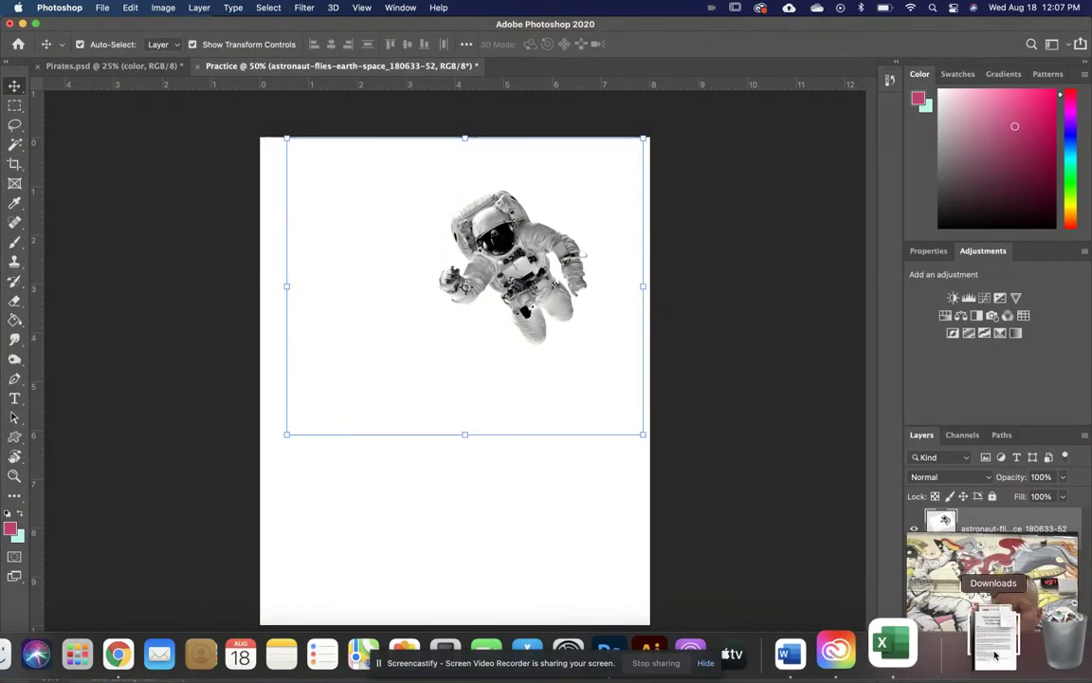
left_click(995, 653)
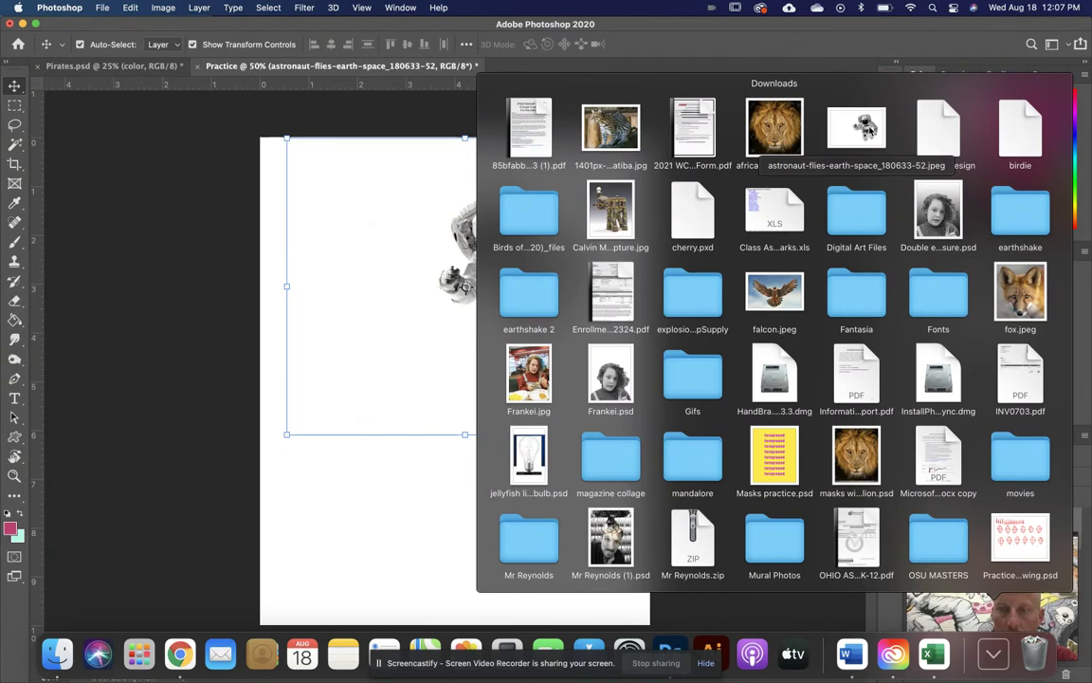
left_click_drag(856, 128, 438, 448)
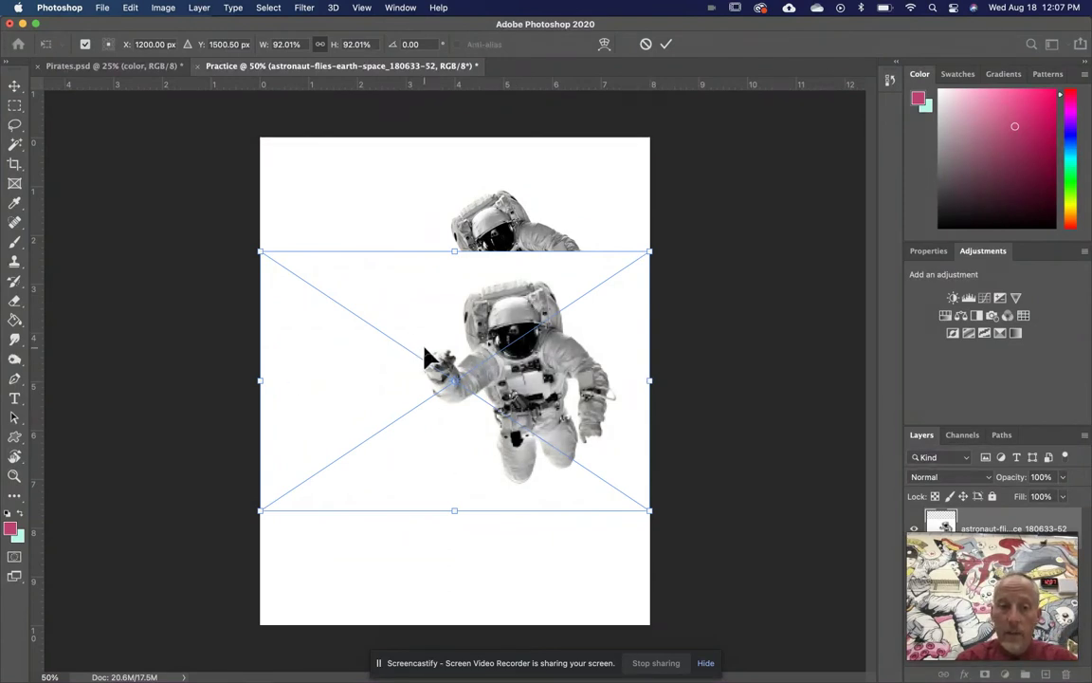
Shrink the second astronaut to about 70% and keep it upright in the page's lower half.
left_click_drag(262, 253, 359, 317)
left_click_drag(536, 425, 509, 482)
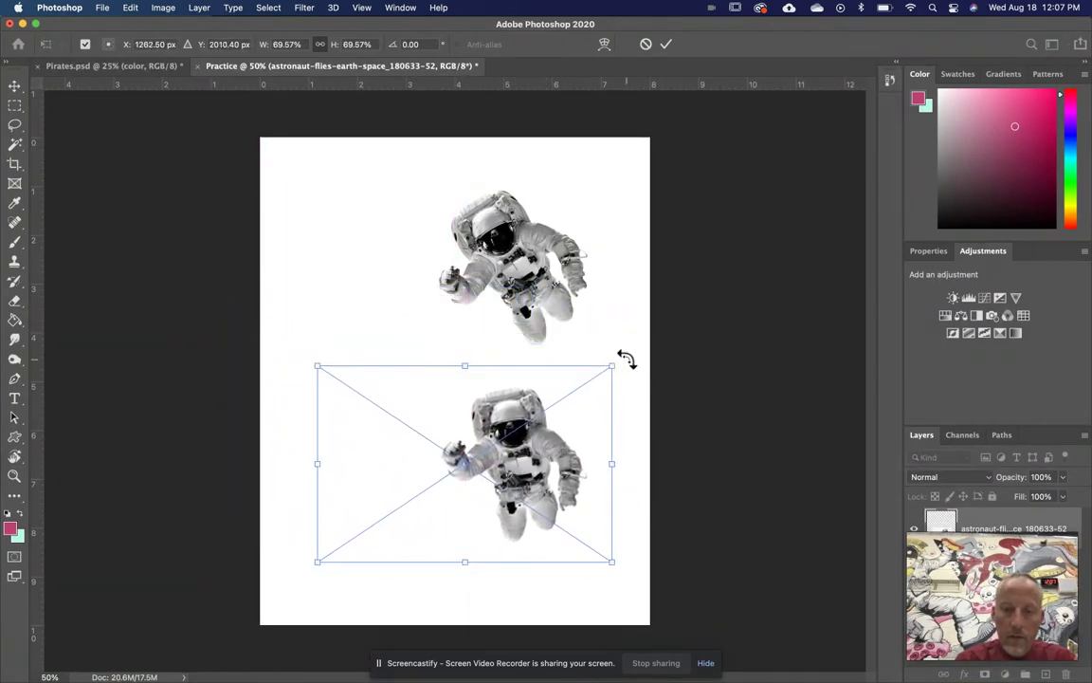
left_click_drag(623, 358, 621, 403)
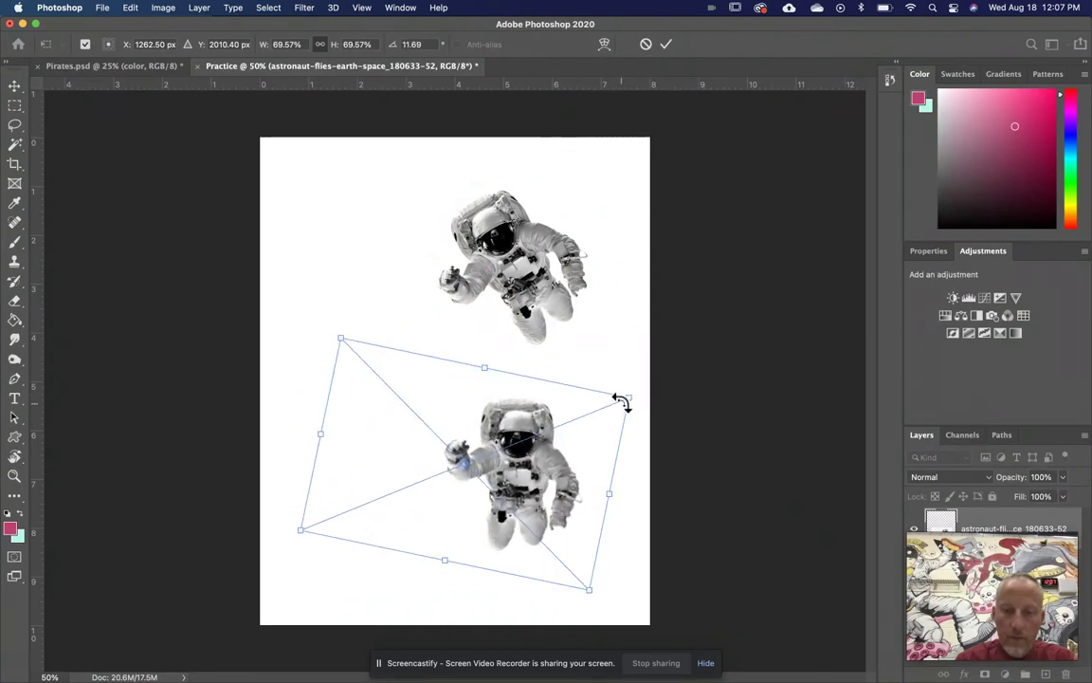
key("Escape")
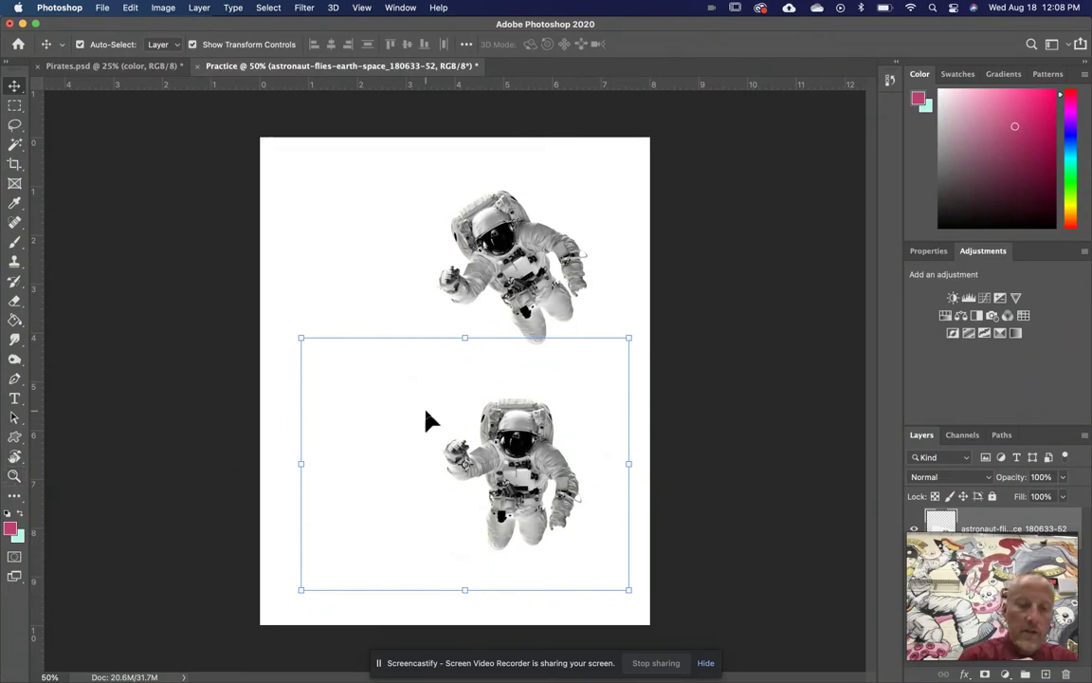
key("z")
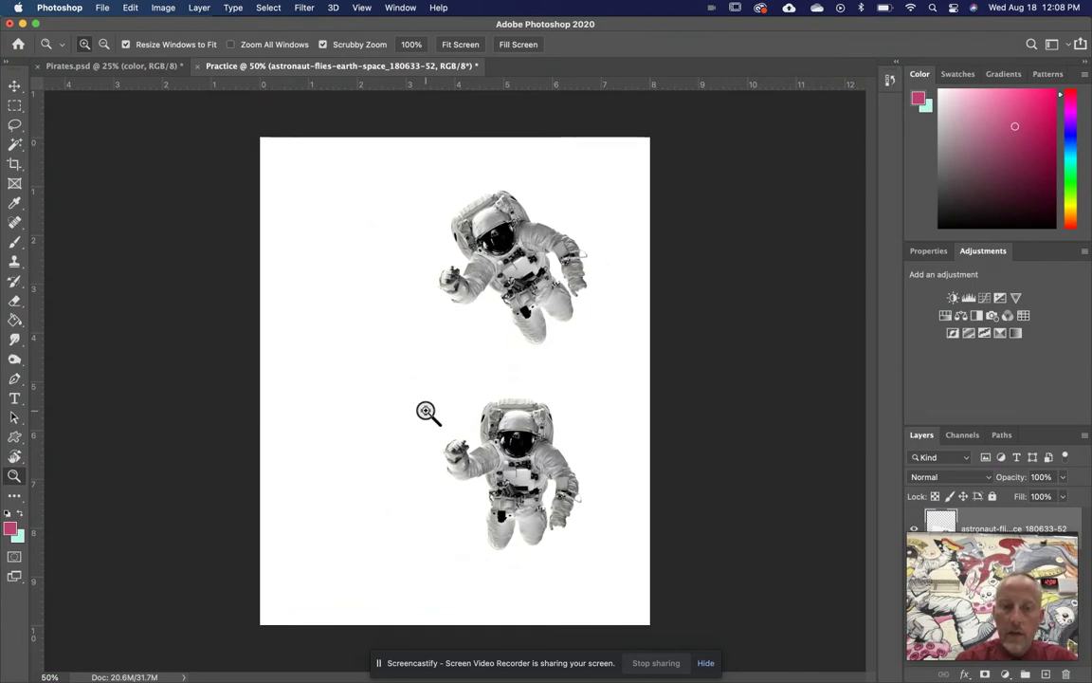
left_click_drag(426, 410, 444, 414)
left_click_drag(759, 469, 759, 469)
left_click_drag(759, 468, 759, 468)
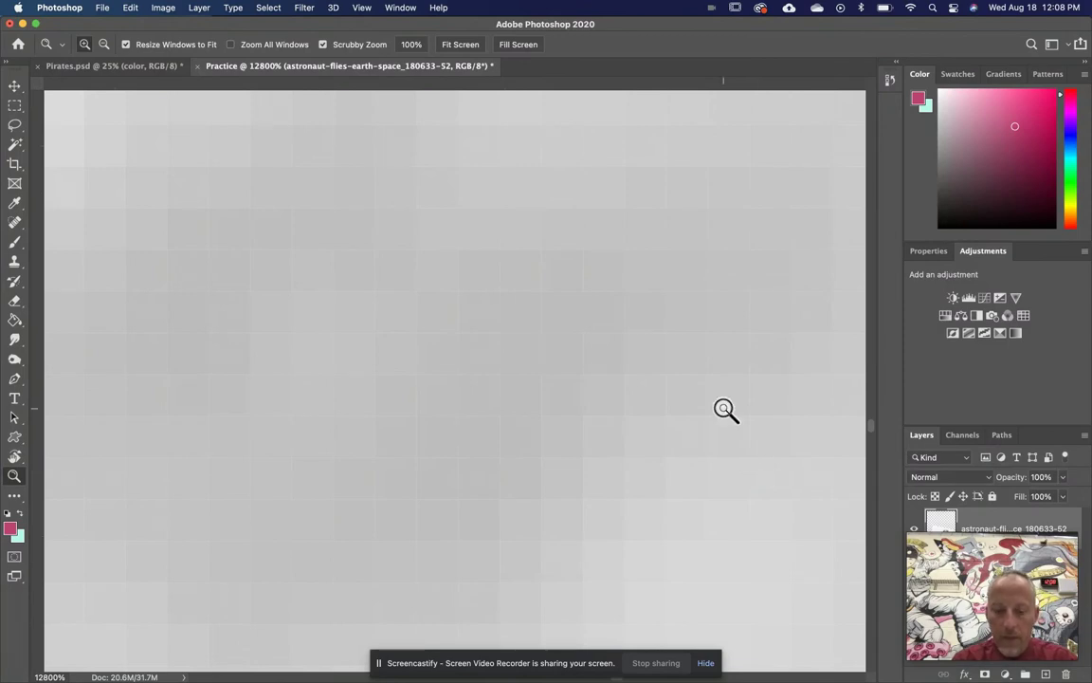
key("alt")
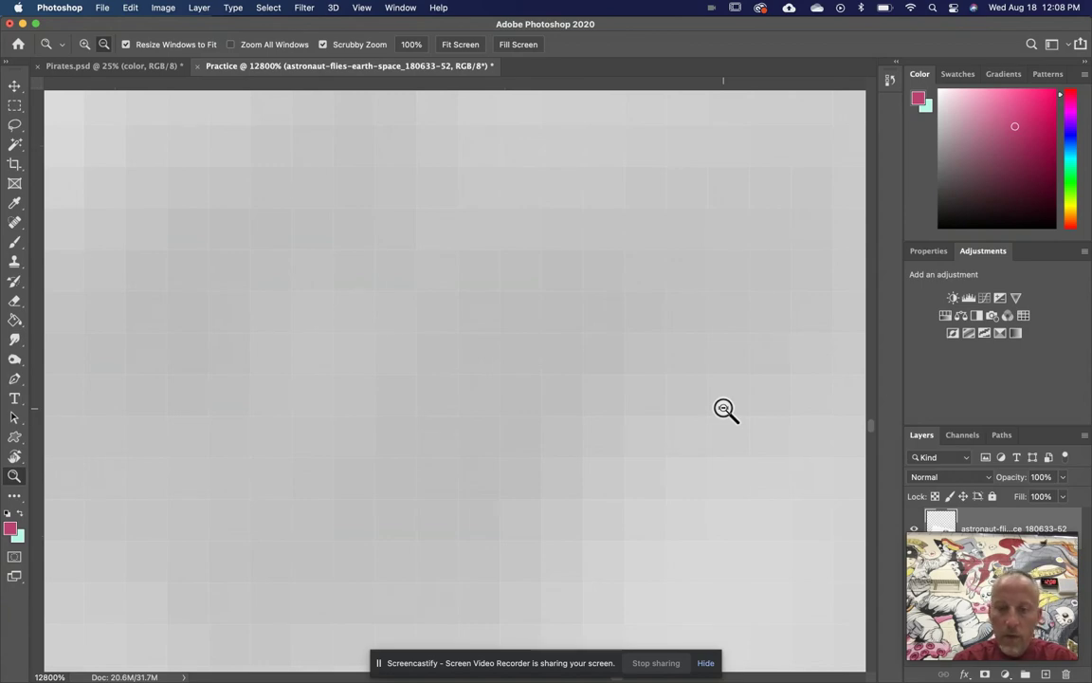
left_click(724, 408, "alt")
left_click(724, 409, "alt")
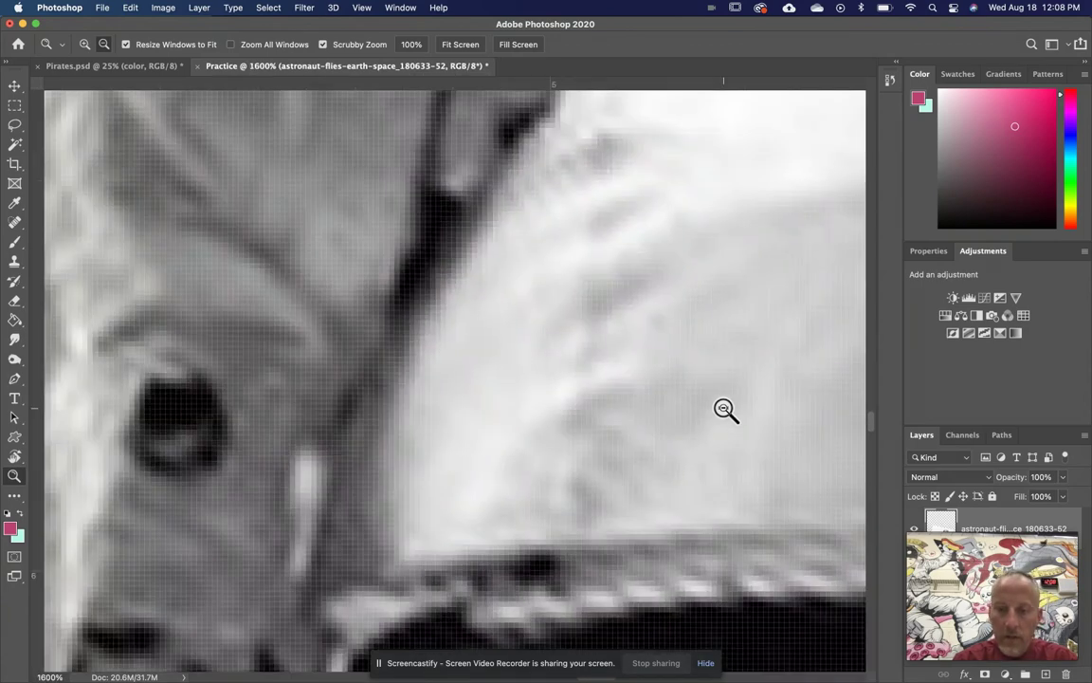
left_click(724, 408, "alt")
left_click(724, 409, "alt")
left_click(725, 409, "alt")
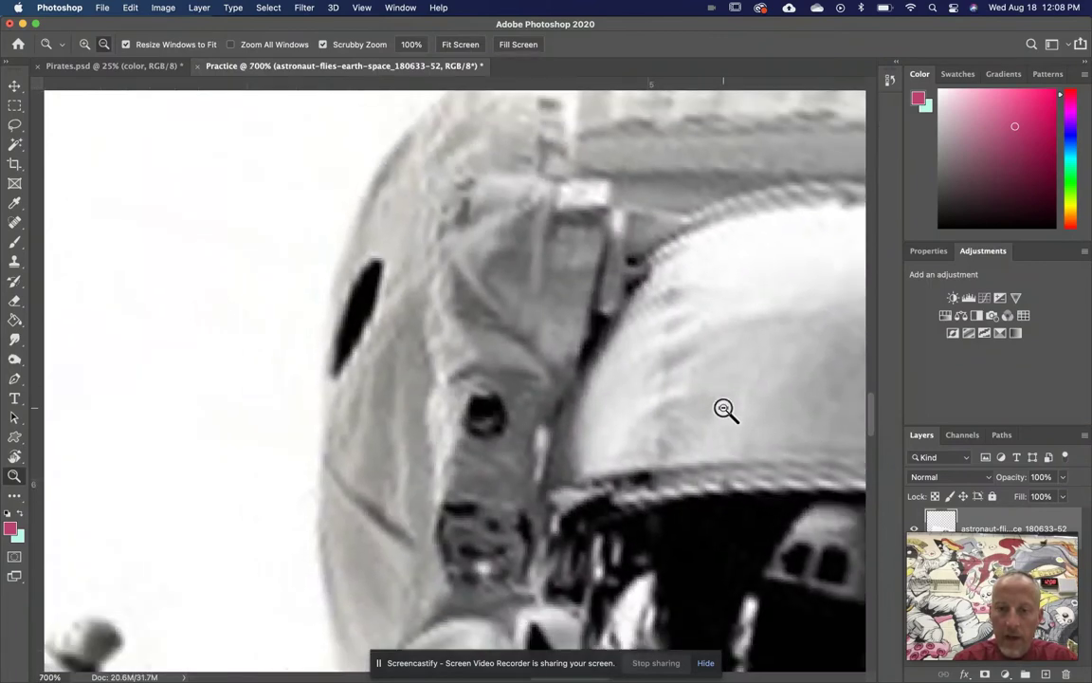
left_click(724, 409, "alt")
left_click(724, 408, "alt")
left_click(725, 409, "alt")
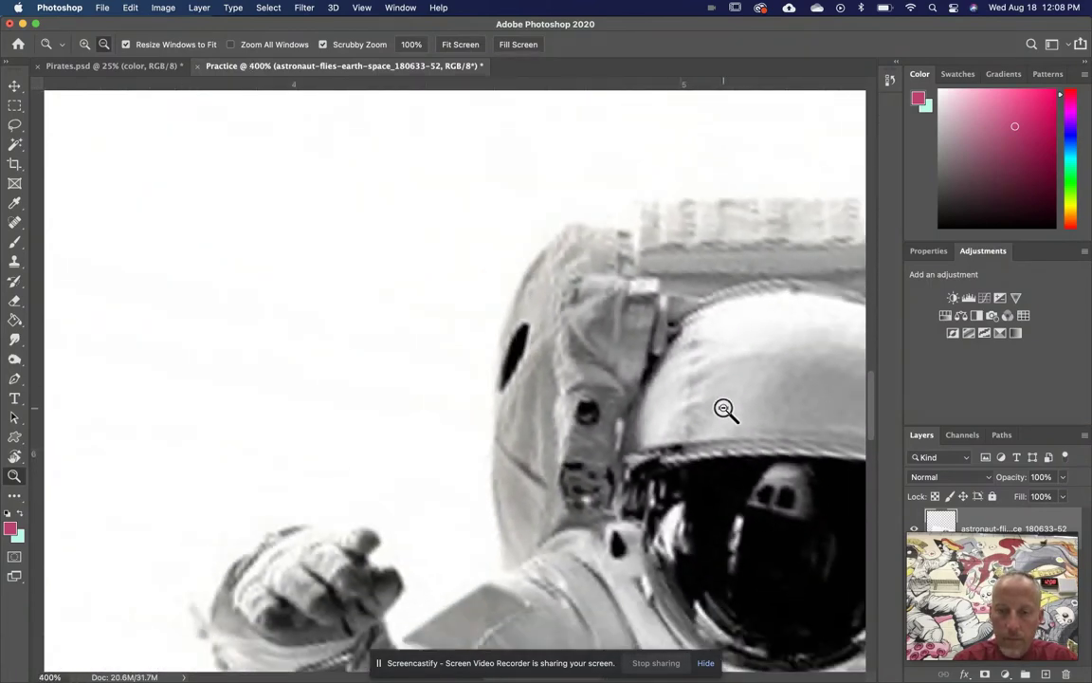
left_click(724, 408, "alt")
left_click(725, 409, "alt")
left_click(724, 409, "alt")
left_click(724, 409, "alt")
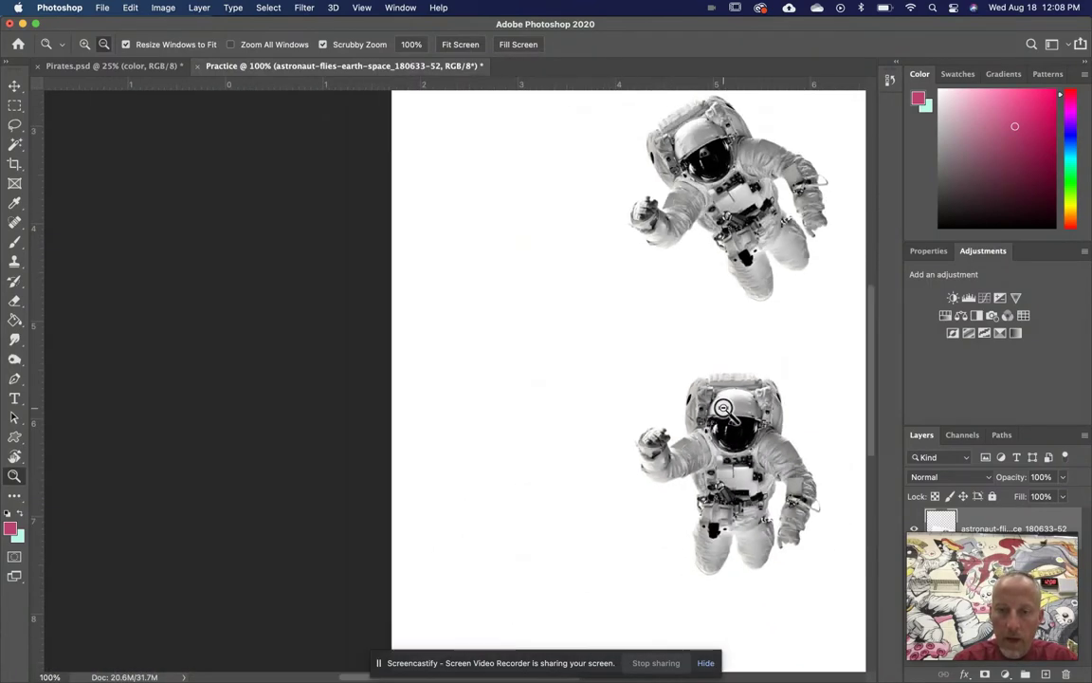
left_click(724, 408, "alt")
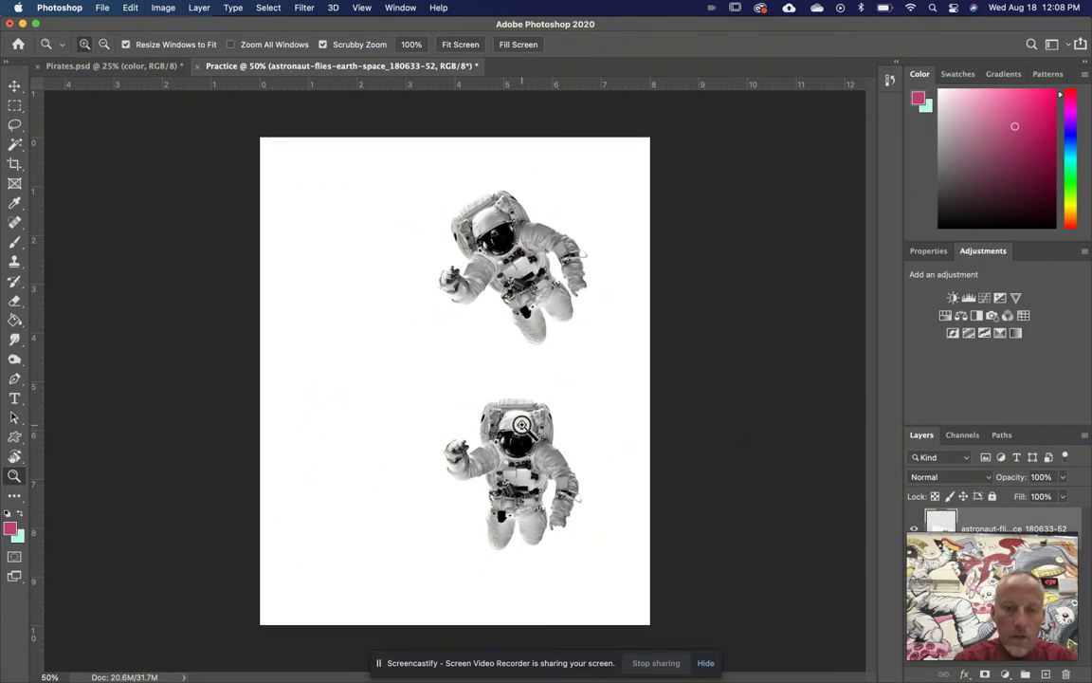
Zoom to 800% on the lower astronaut's helmet, then arm Rotate View and show the Hand/Rotate flyout.
left_click_drag(521, 432, 520, 431)
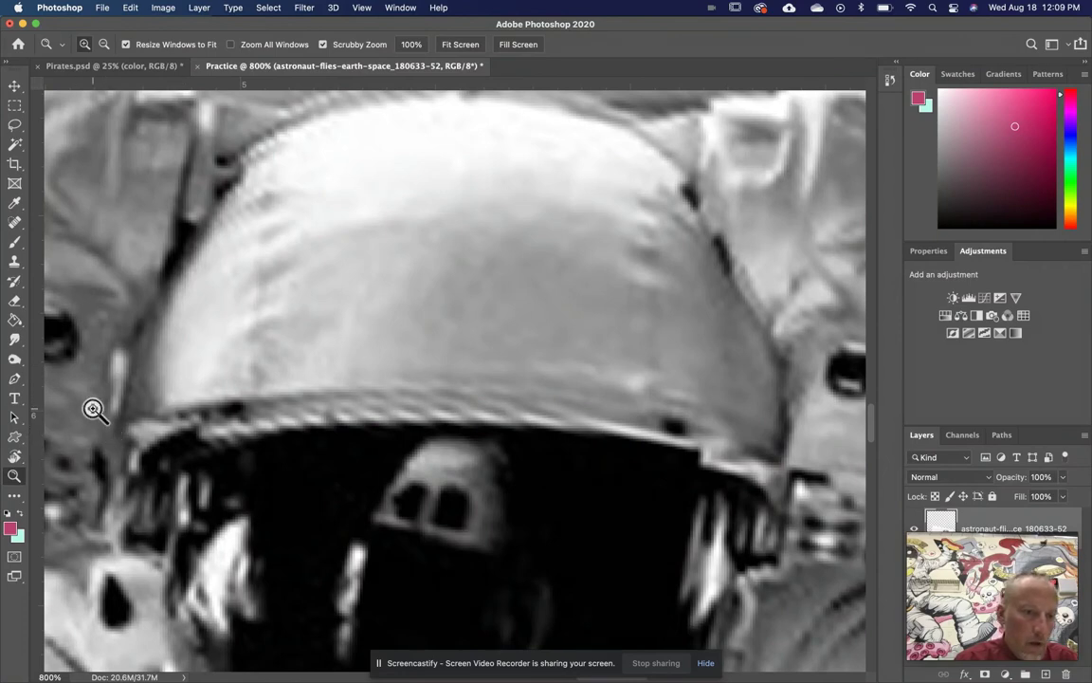
key("r")
left_click(15, 458)
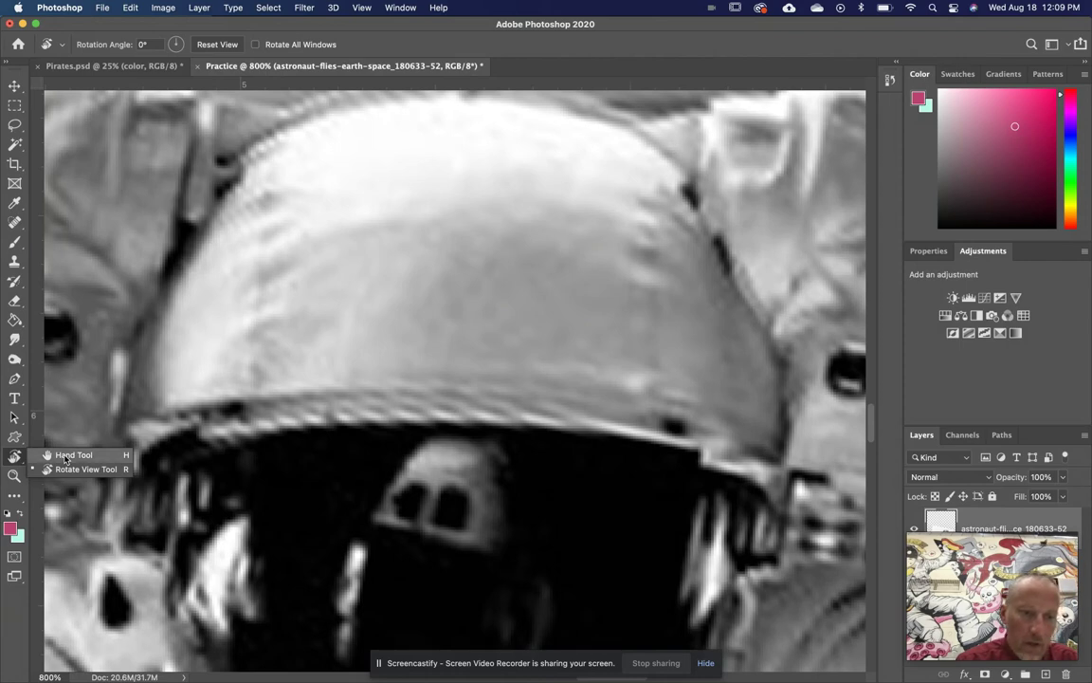
Choose the Hand Tool and pan the 800% view around the helmet.
left_click(64, 456)
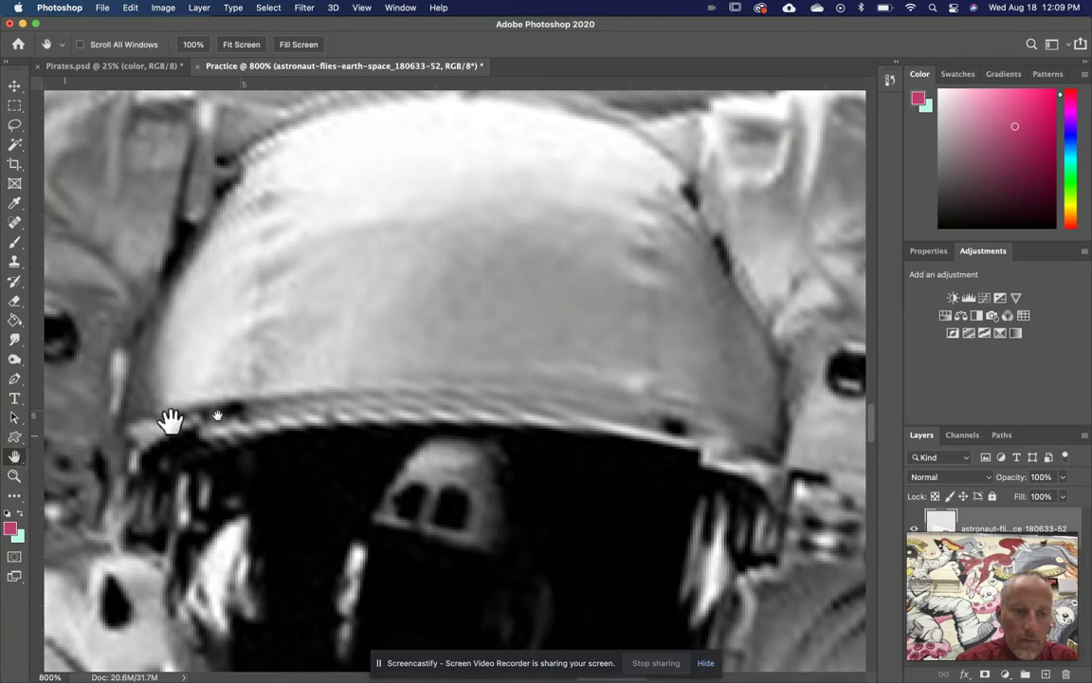
left_click_drag(376, 429, 451, 248)
left_click_drag(590, 385, 532, 389)
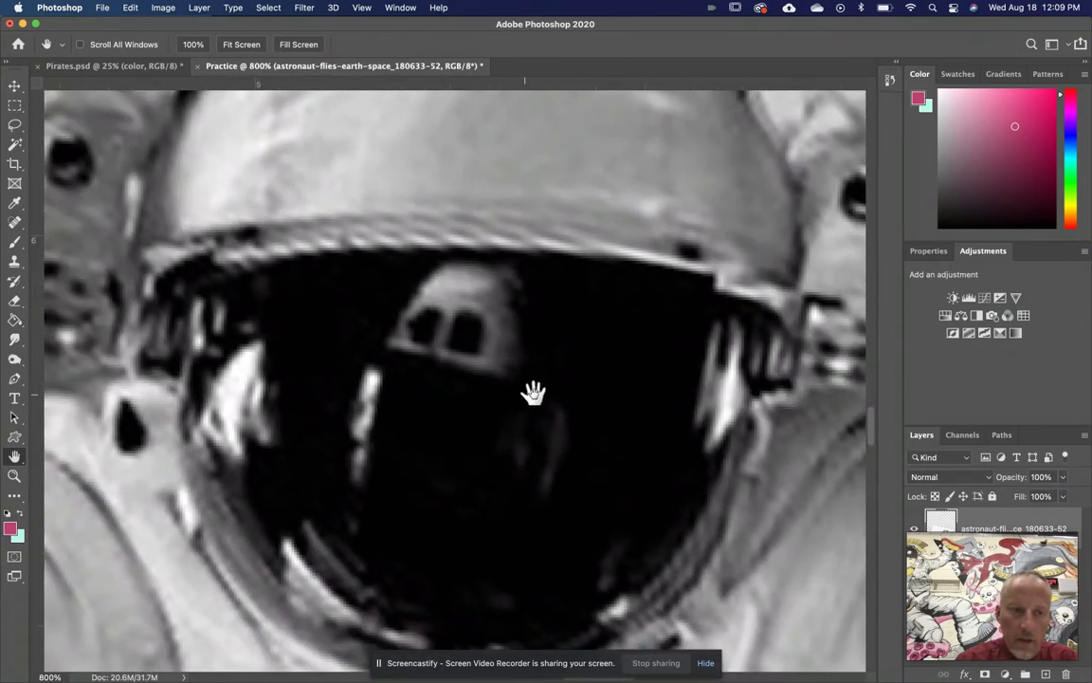
Browse the Marquee and Lasso flyouts, then return to the Hand Tool and pan onto the helmet's top.
left_click(15, 110)
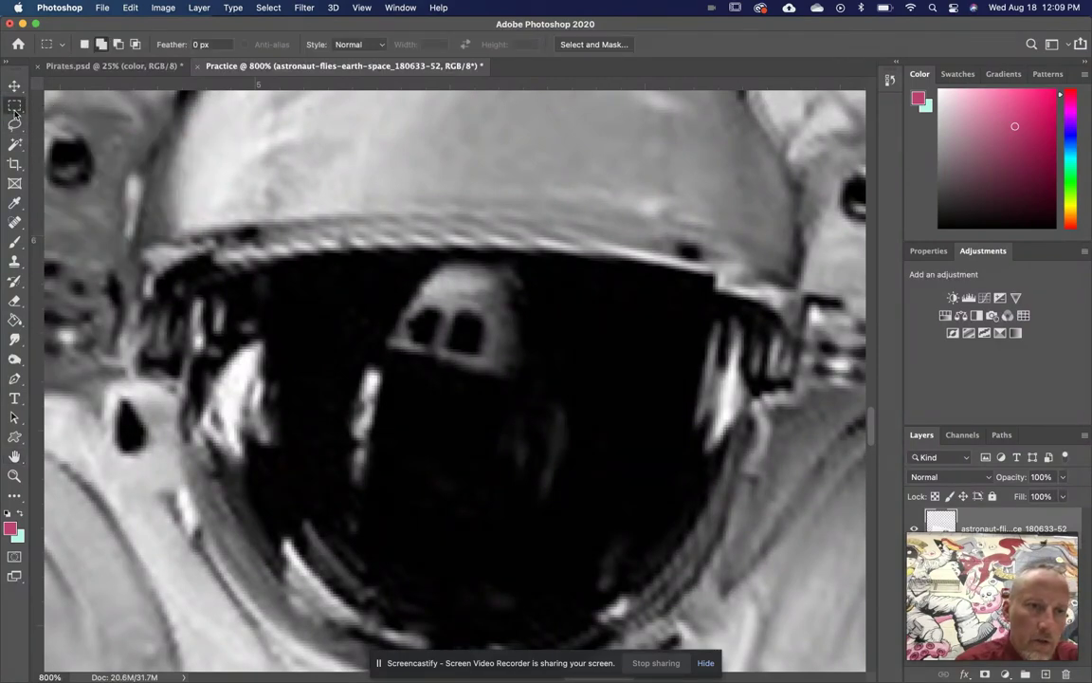
left_click(14, 112)
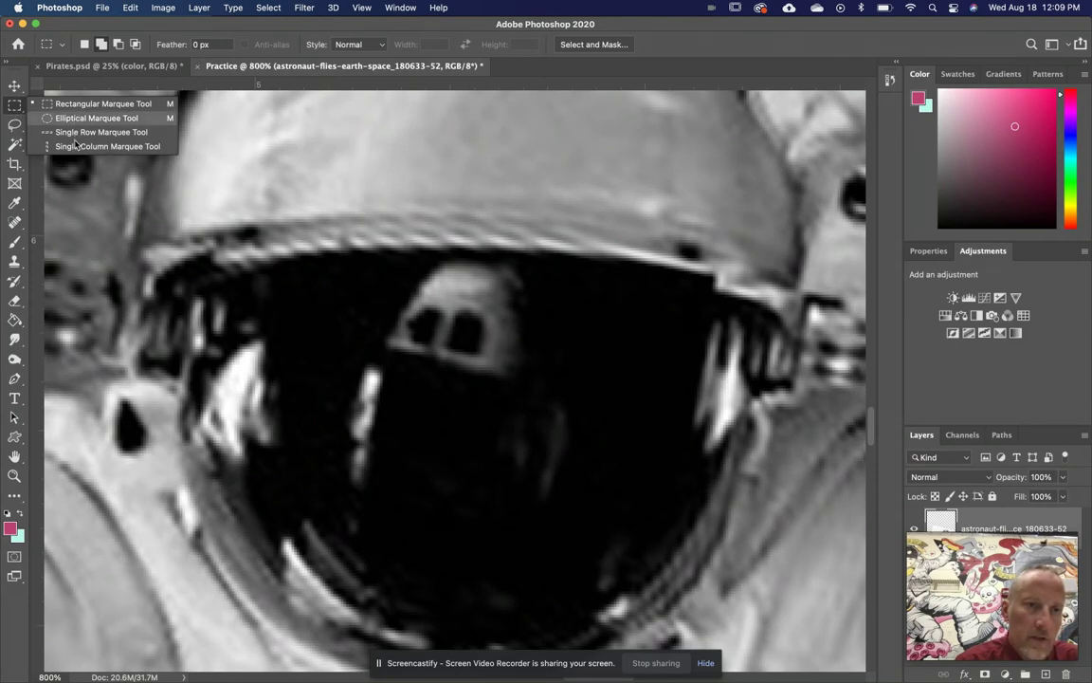
left_click(14, 127)
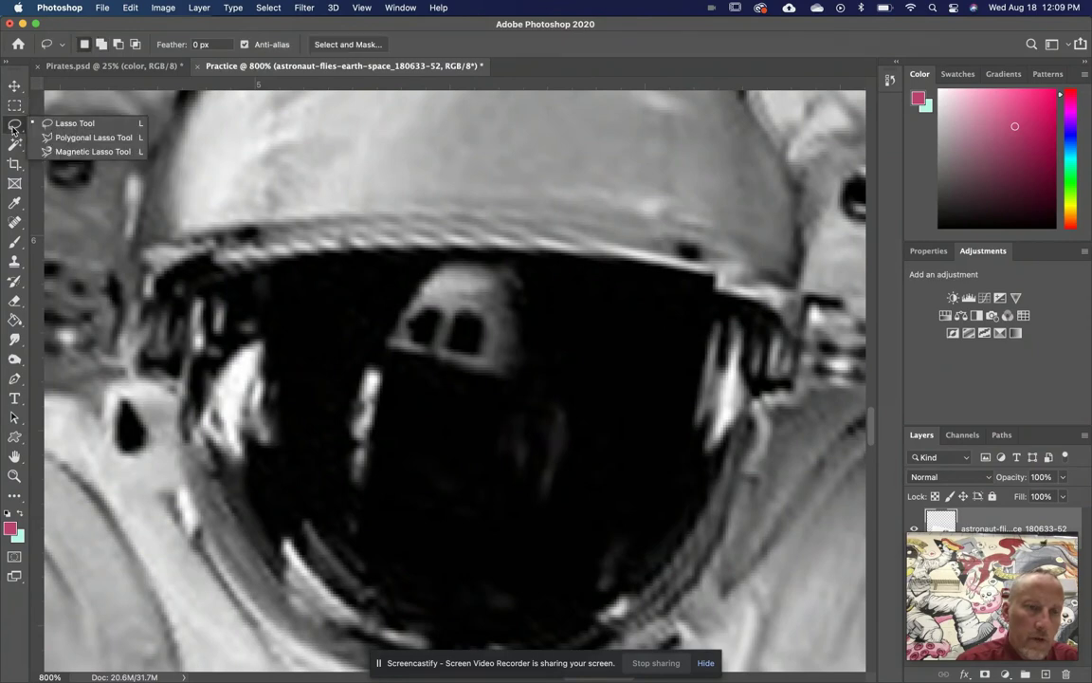
left_click(14, 457)
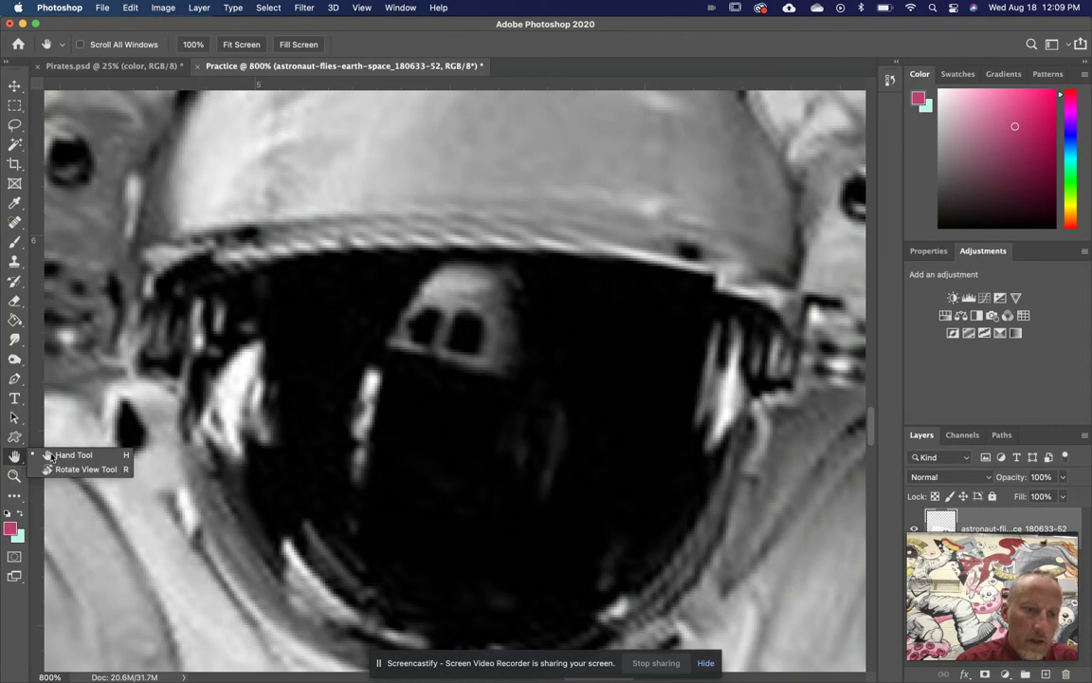
left_click(59, 456)
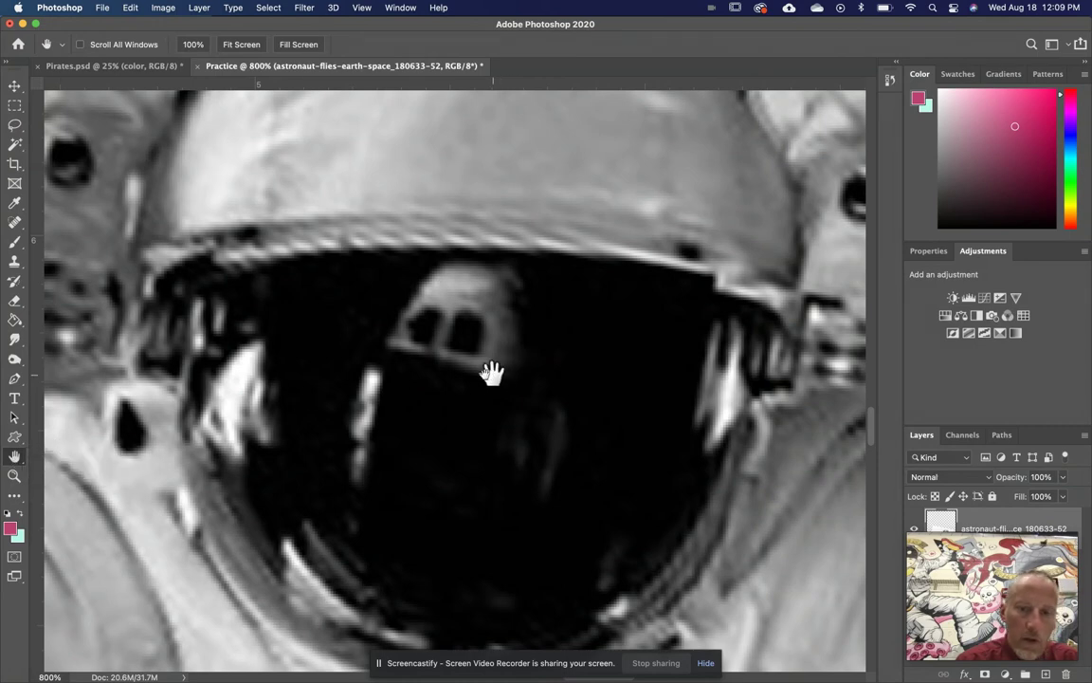
left_click_drag(400, 390, 358, 563)
left_click_drag(621, 266, 569, 310)
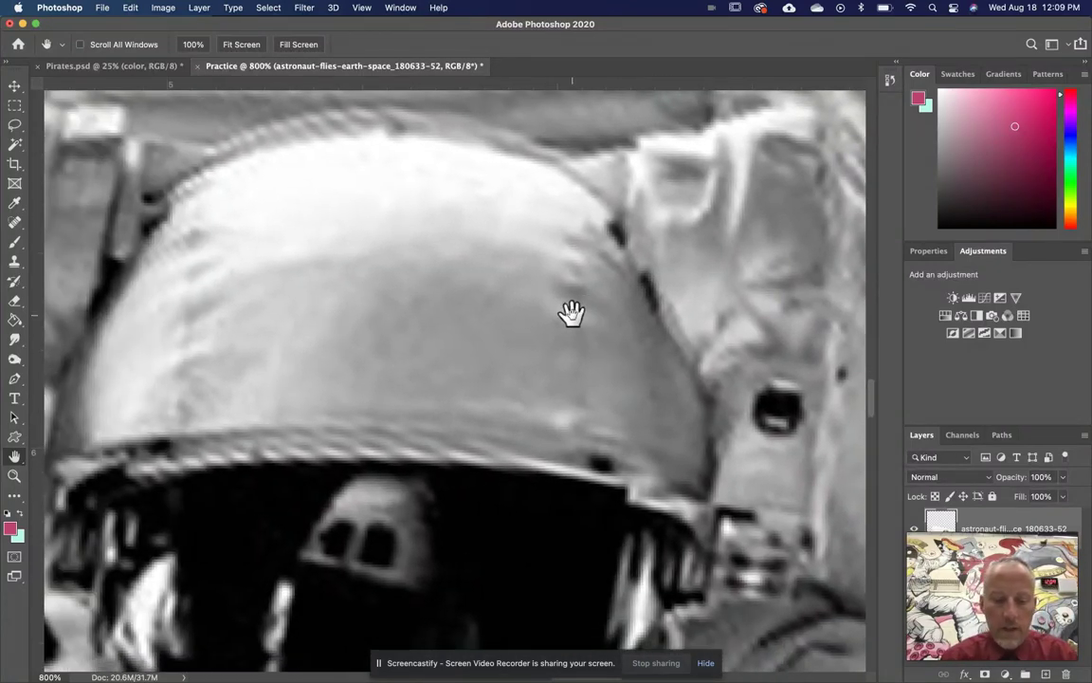
Zoom out from 800% to 300%, recentre on the helmet, then scrubby-zoom in to about 395%.
key("z")
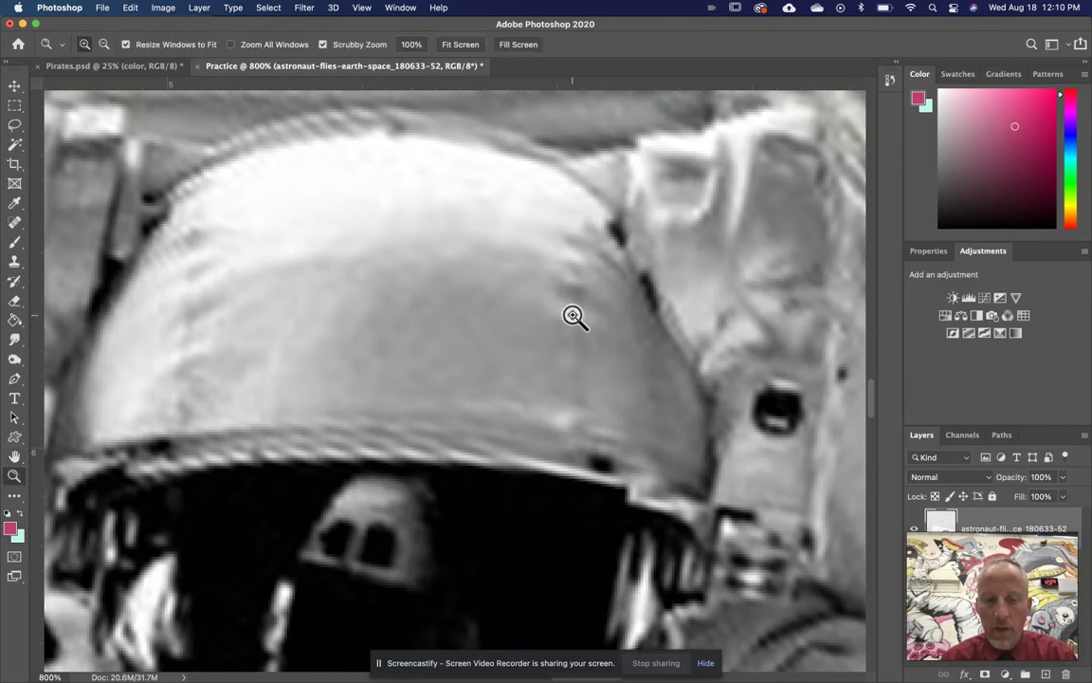
key("alt")
left_click(574, 314, "alt")
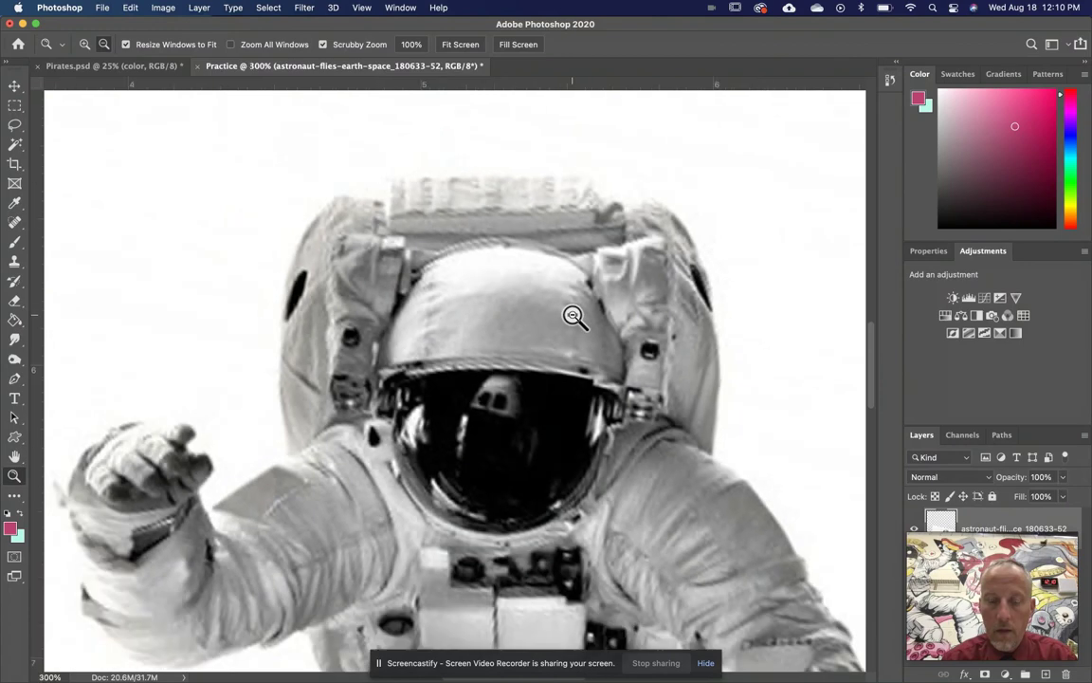
key("space")
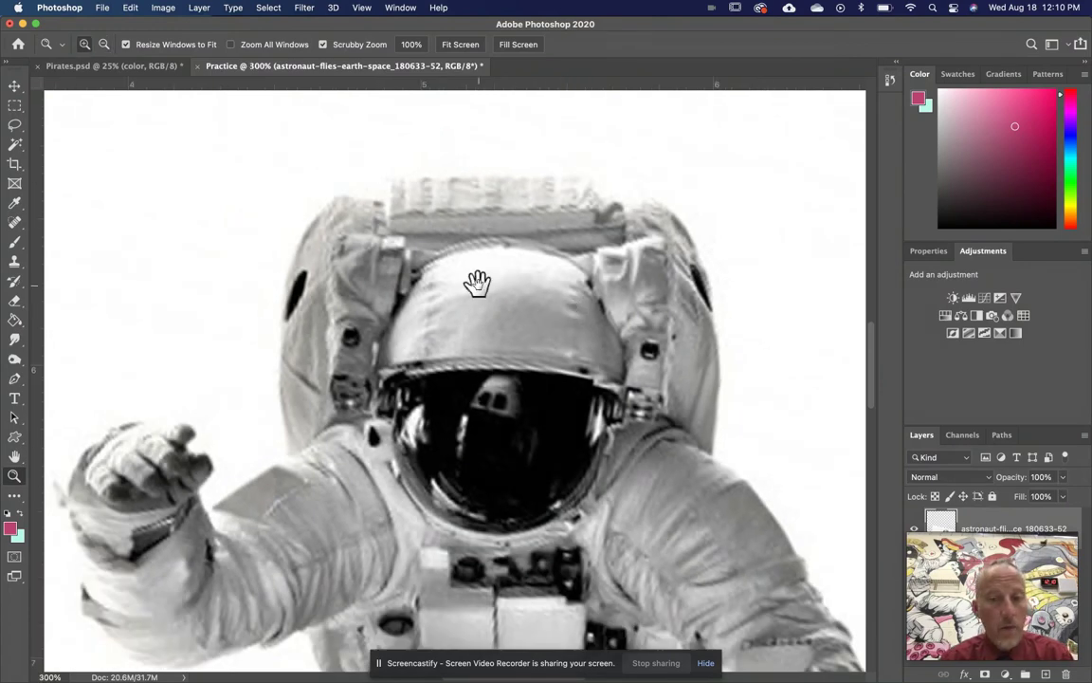
left_click_drag(485, 295, 389, 306)
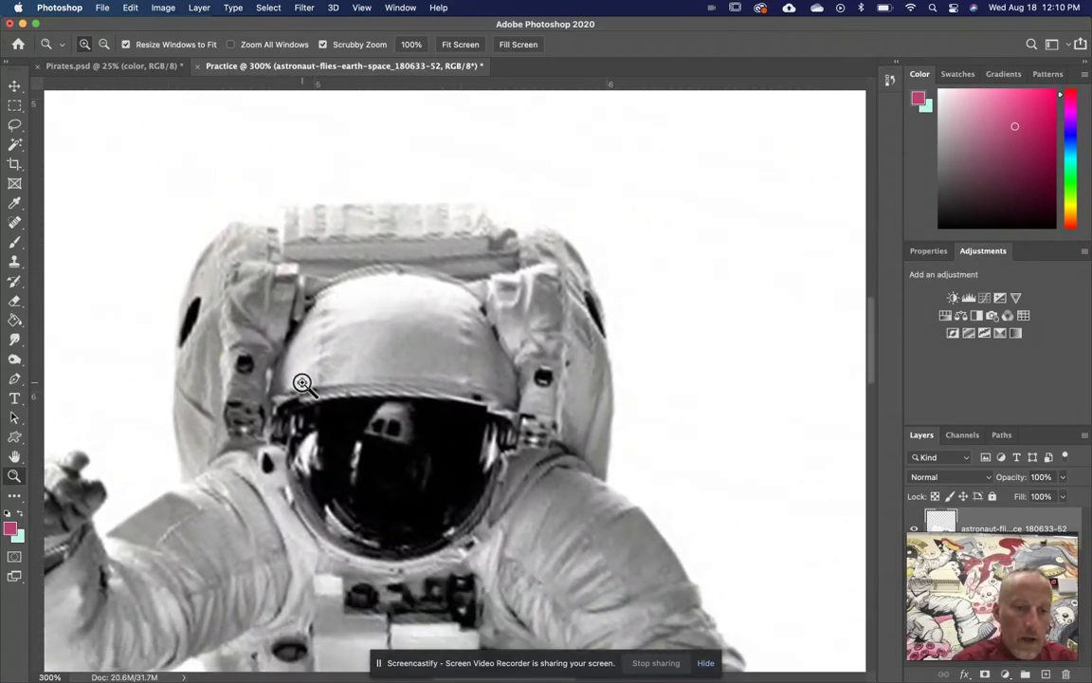
left_click_drag(301, 382, 315, 422)
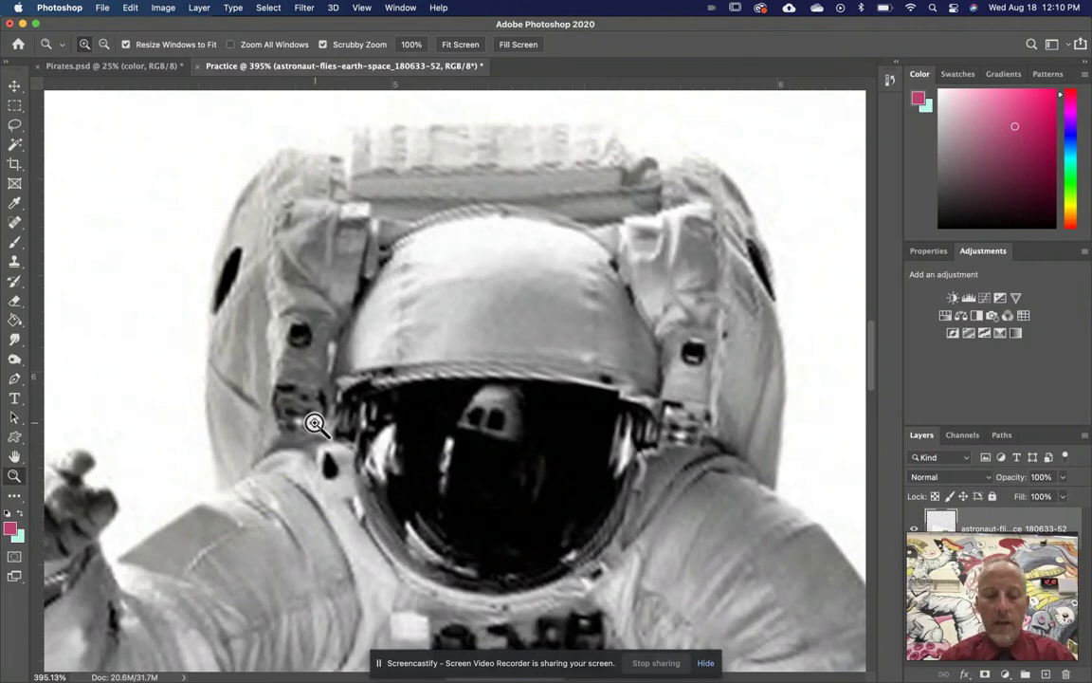
Fit the page on screen, zoom in twice on the blank area, then fit it again at 59.5%.
key("super+0")
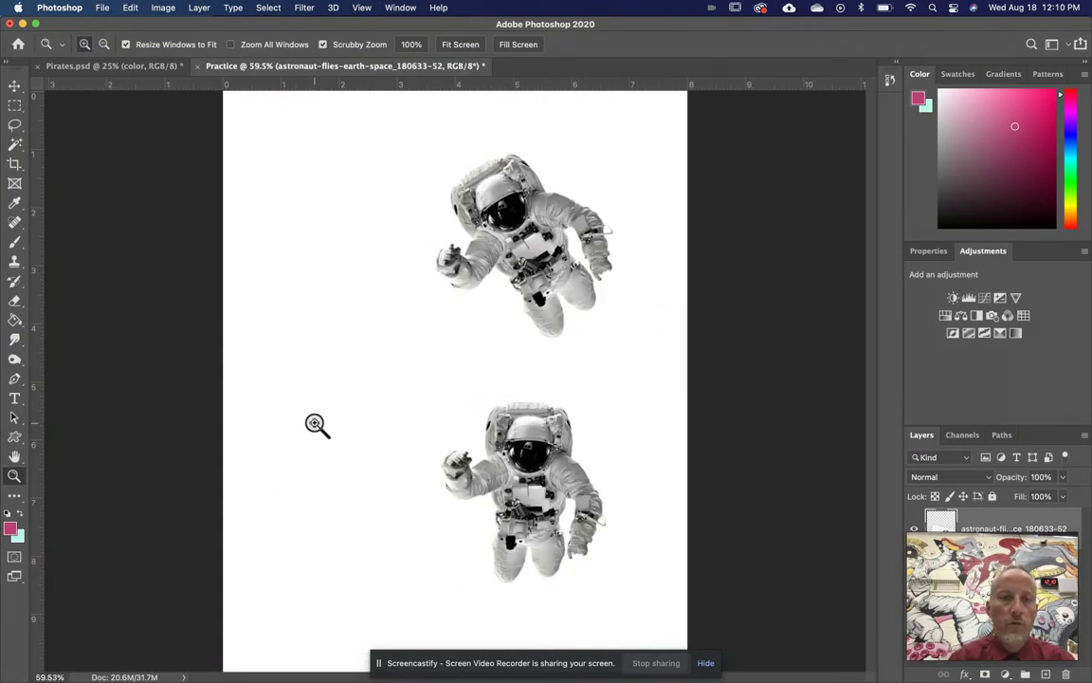
left_click(474, 327)
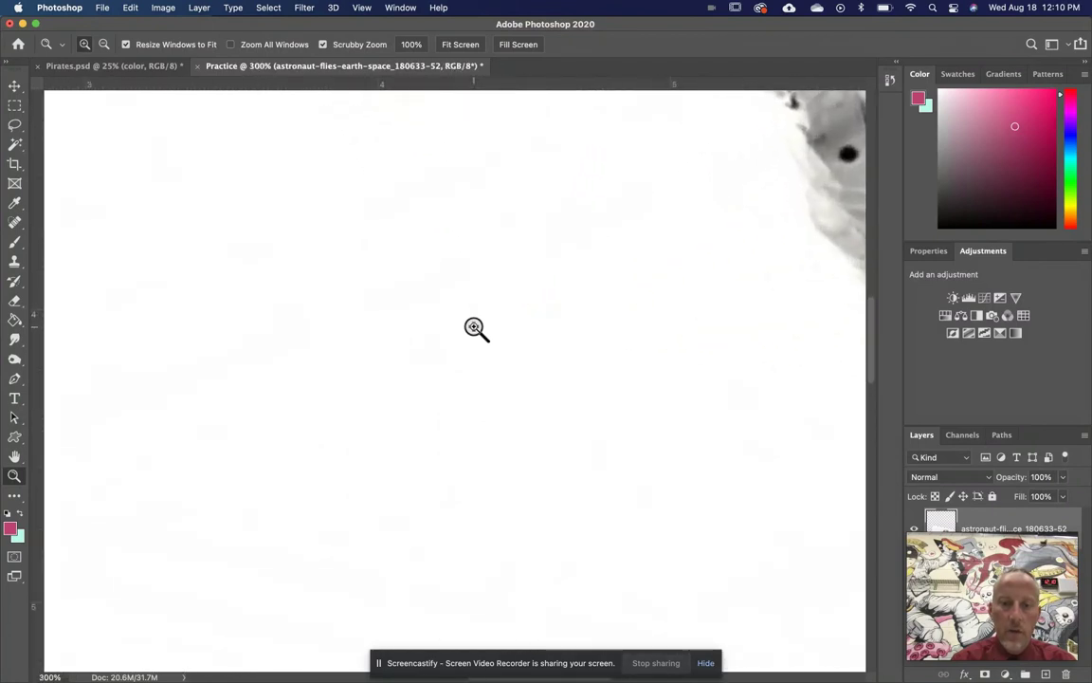
left_click(474, 327)
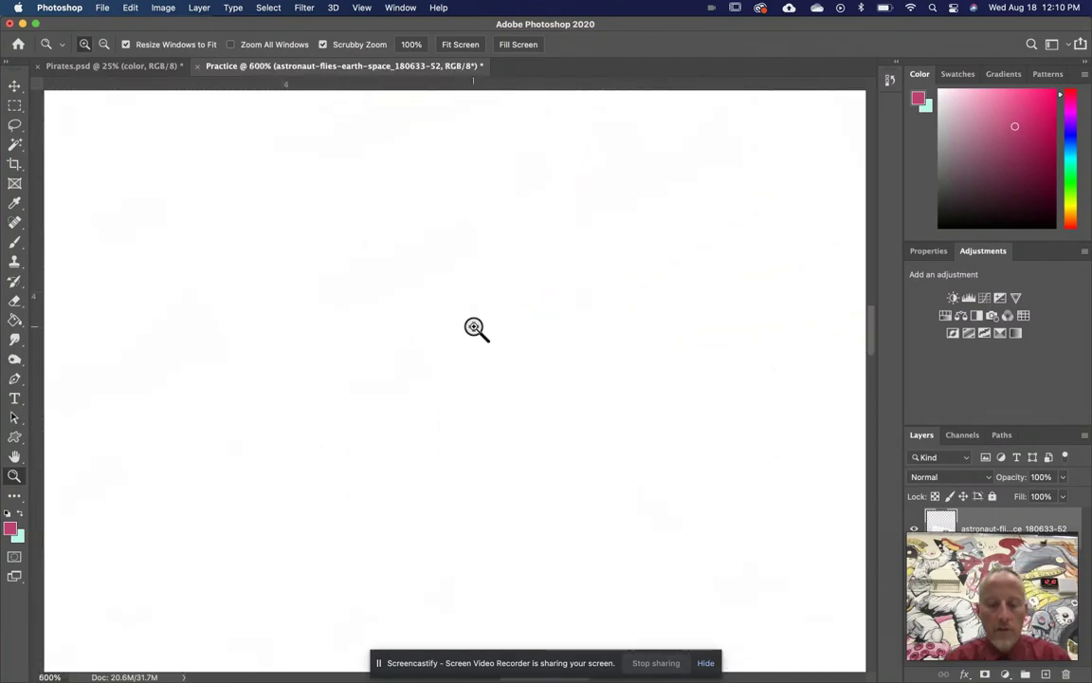
key("super+0")
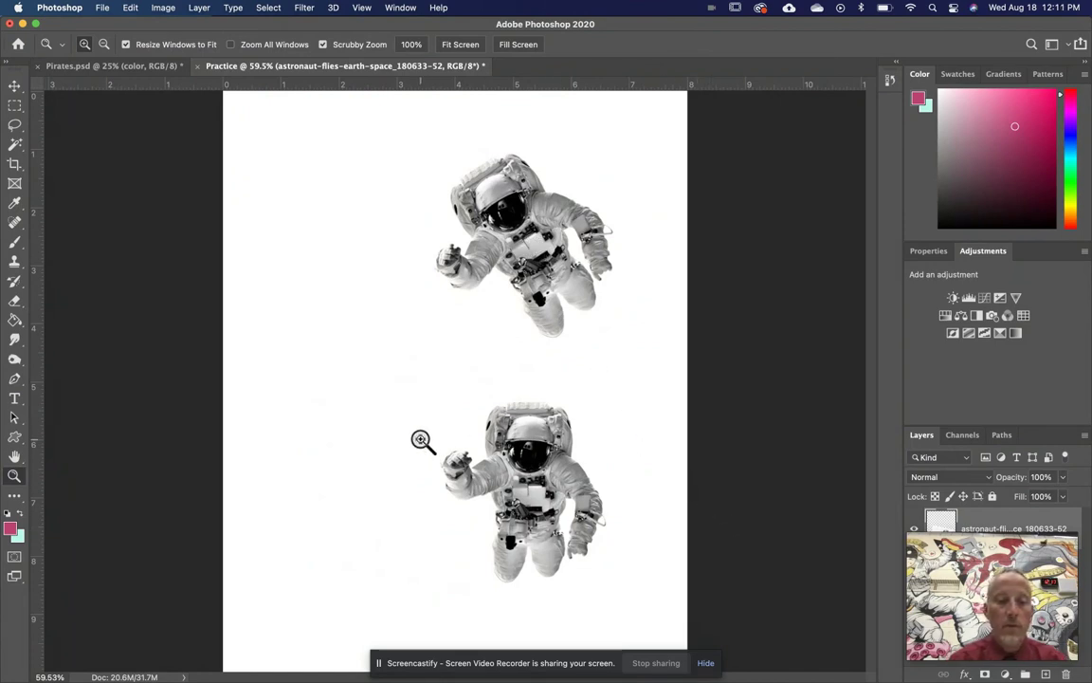
Shift the lower astronaut left and slightly up, then view the page at 100% framing both astronauts.
left_click(14, 87)
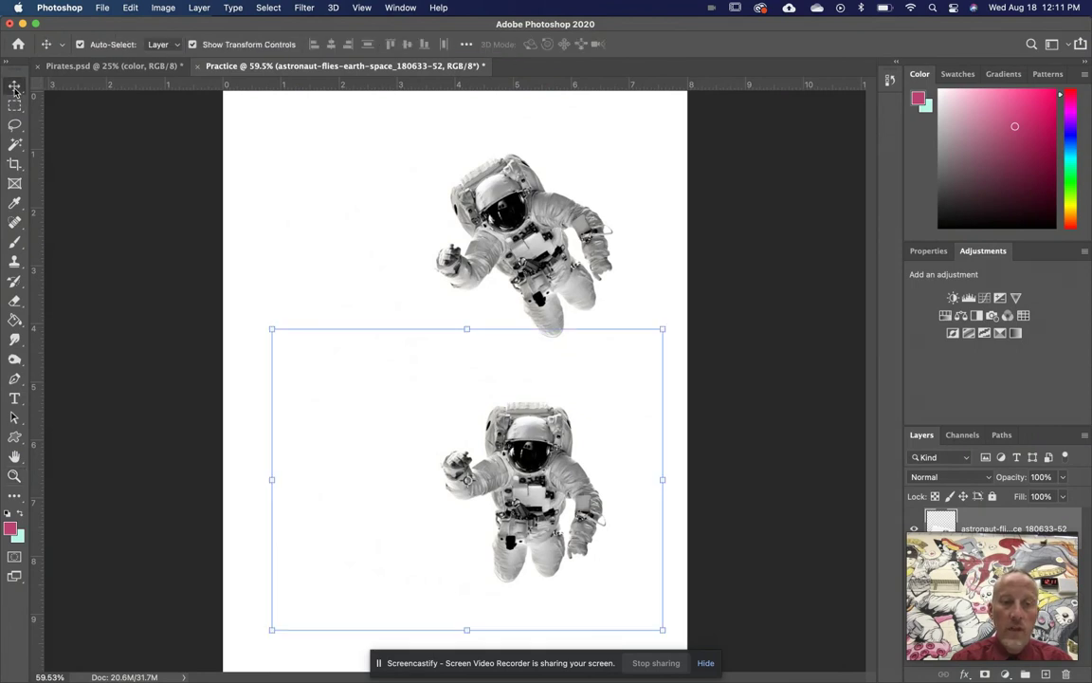
left_click_drag(488, 464, 398, 447)
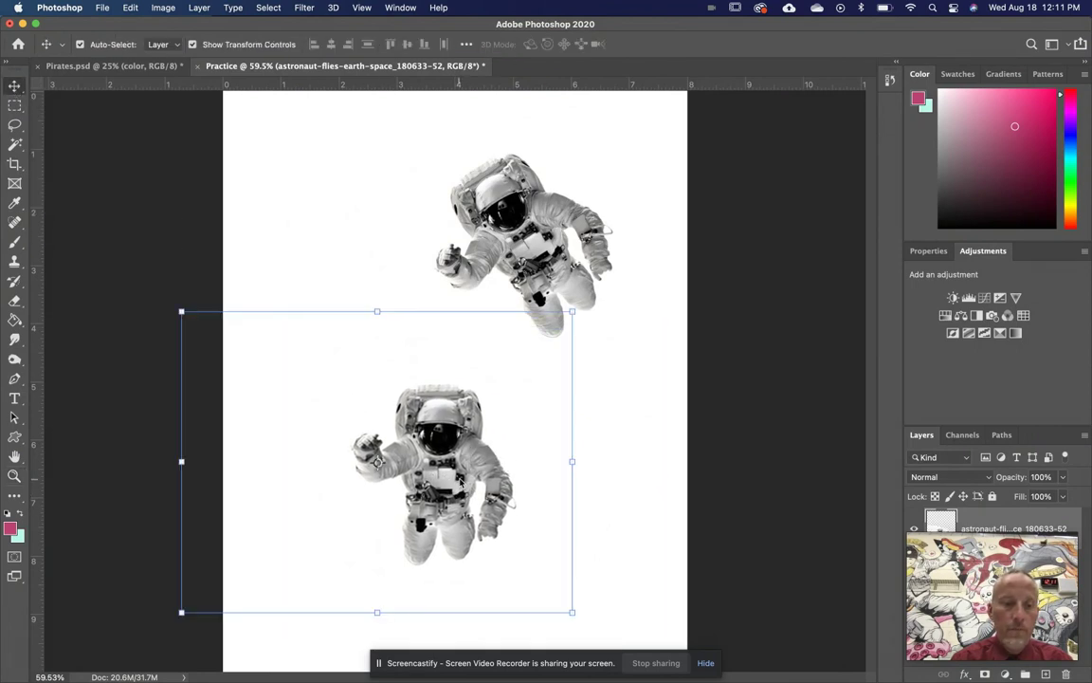
left_click(13, 476)
left_click(481, 361)
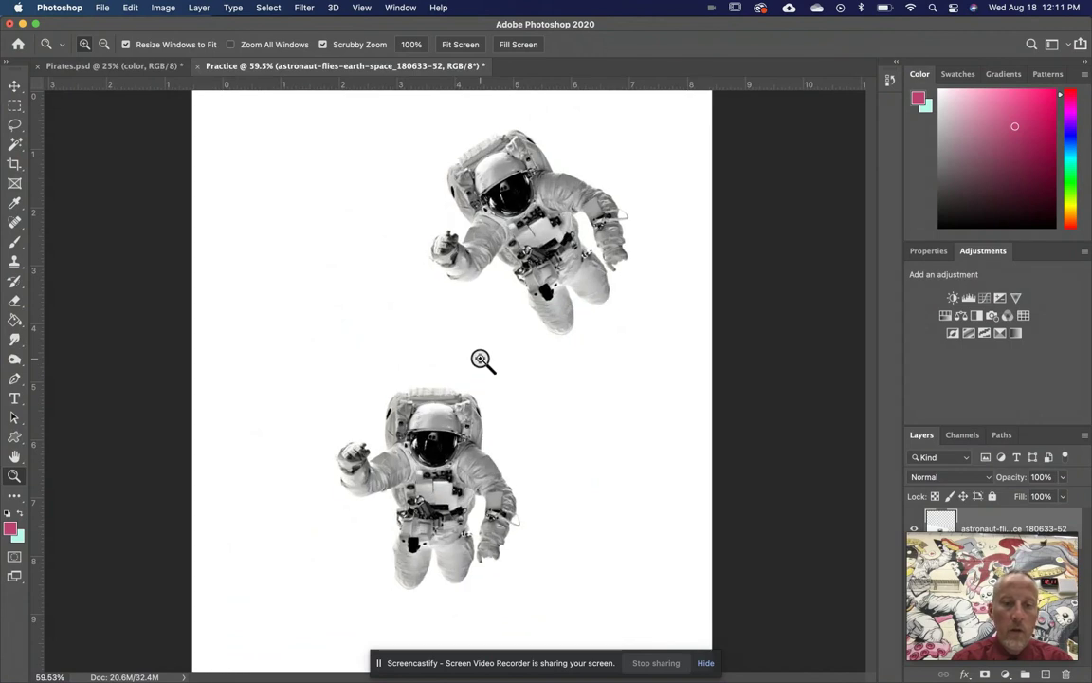
left_click(481, 362)
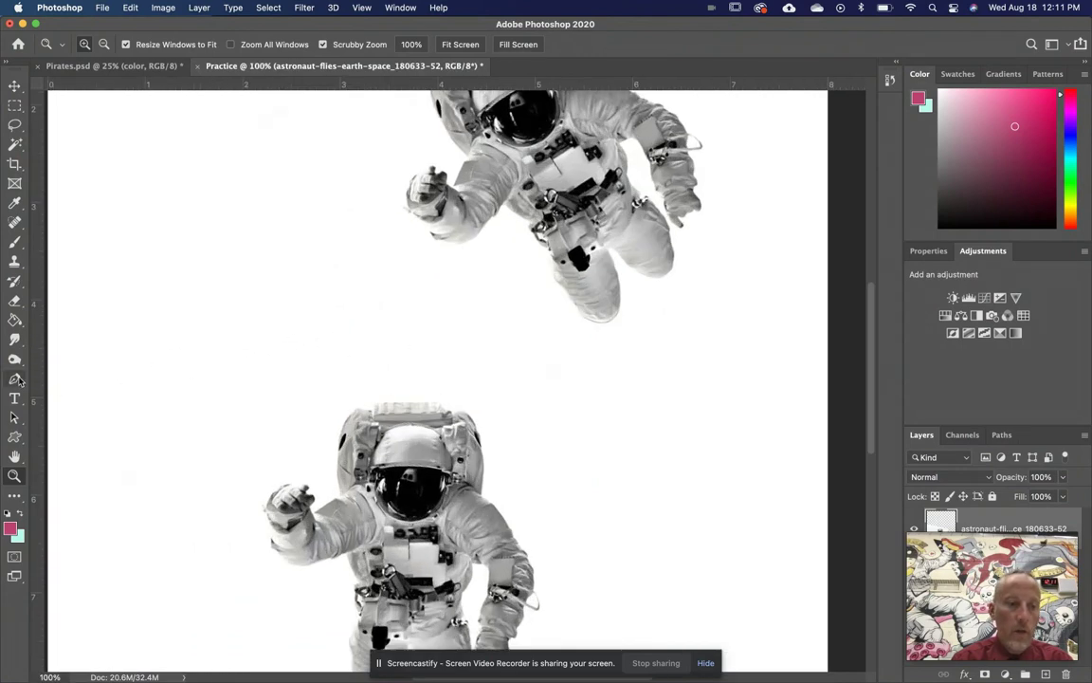
key("h")
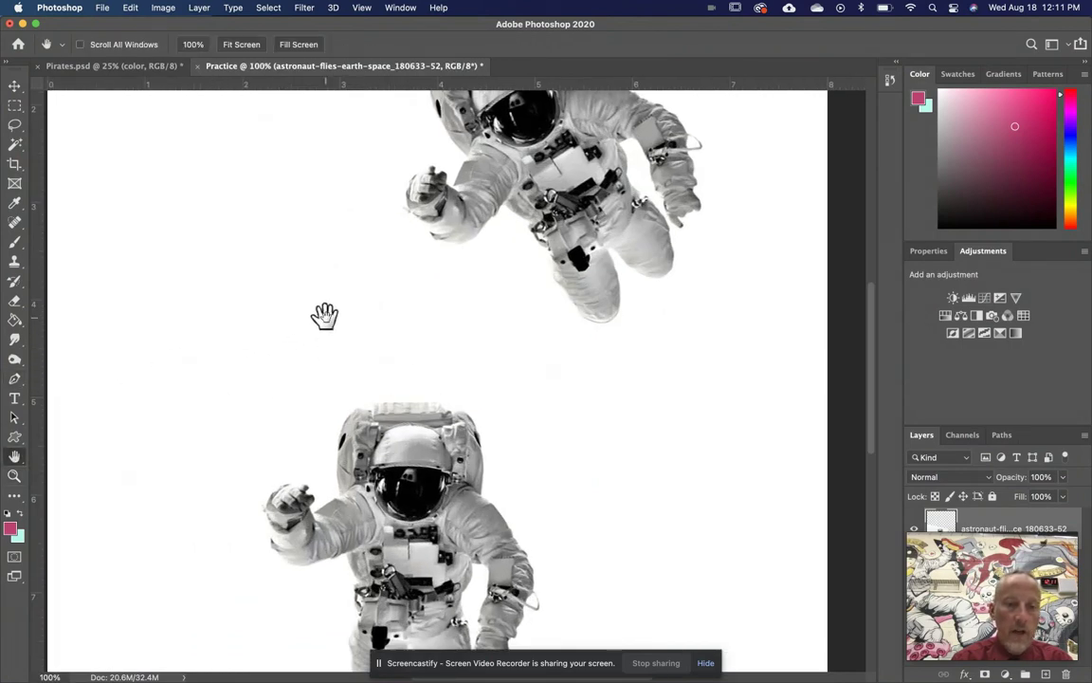
left_click_drag(324, 316, 350, 326)
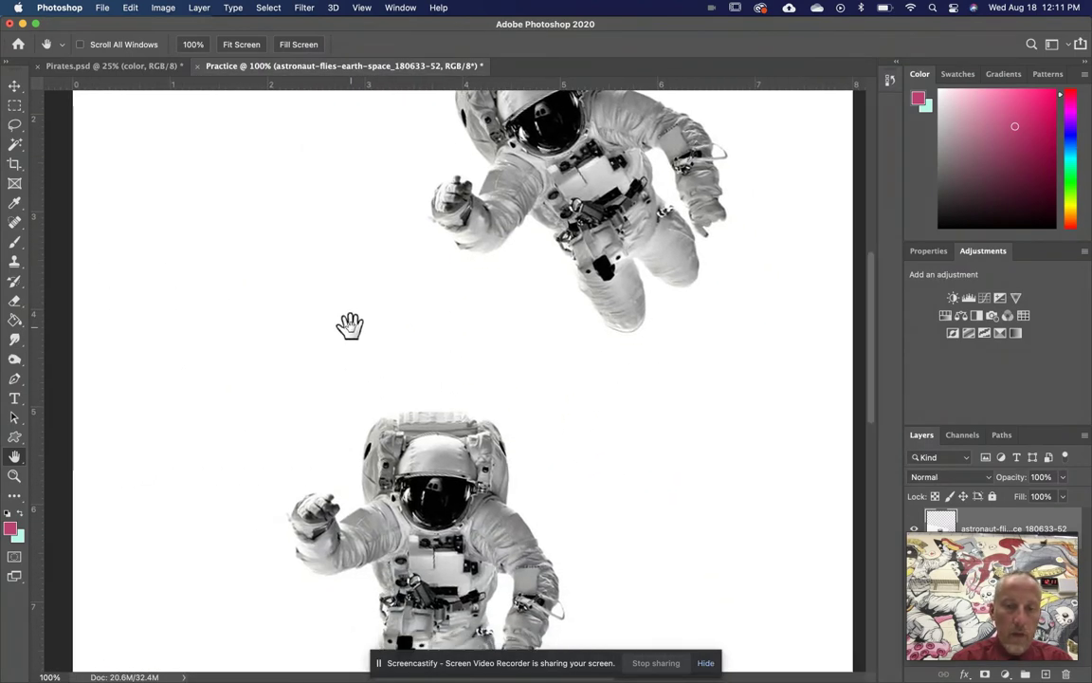